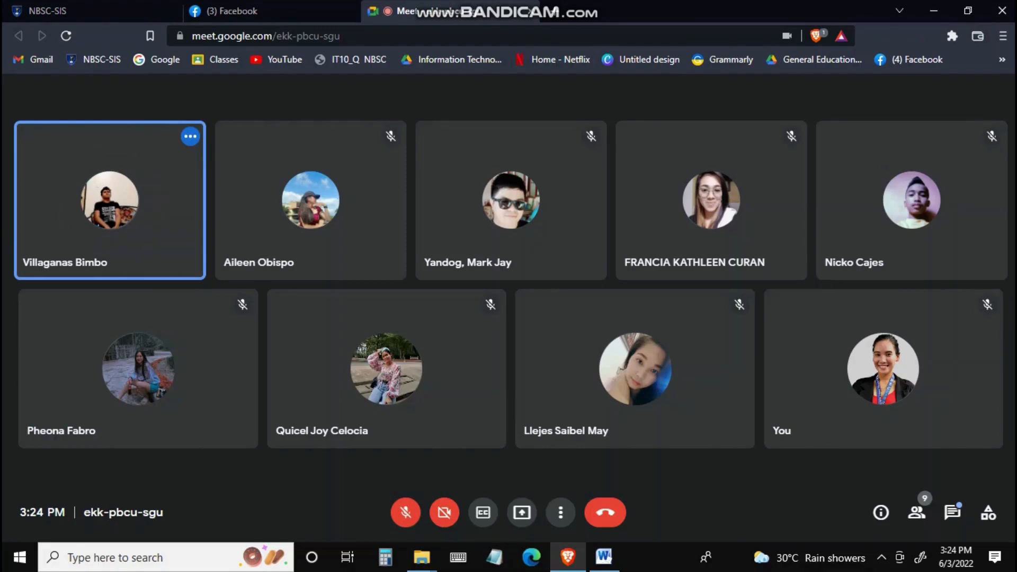
Step: Share the entire screen with the meeting participants
click(522, 512)
click(603, 402)
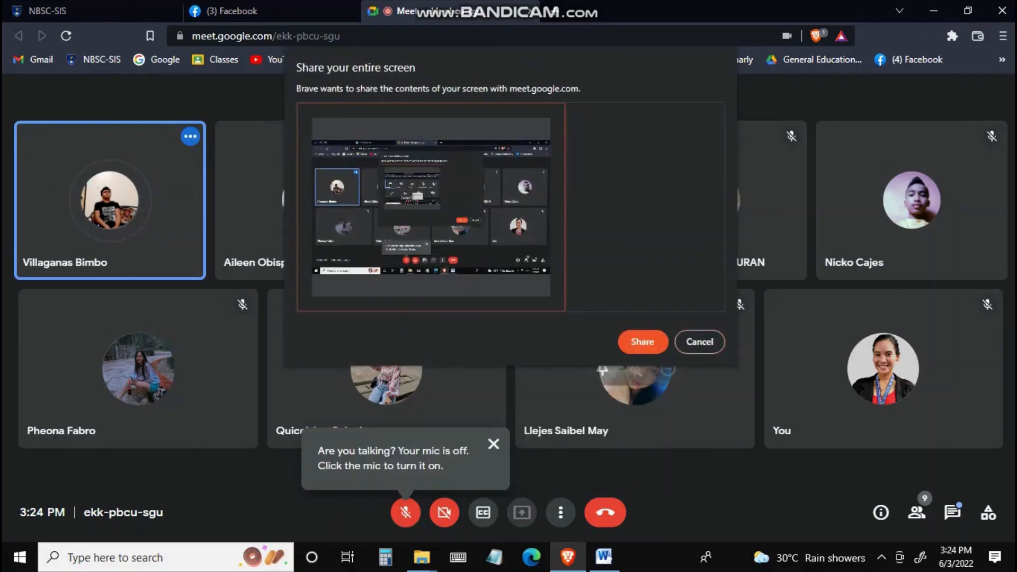
click(643, 342)
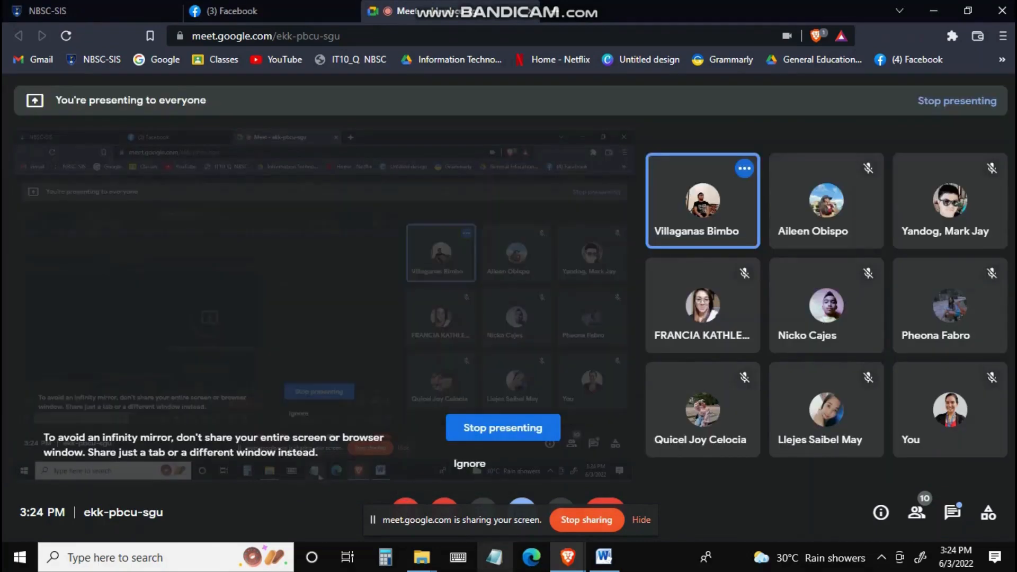
Step: Open a new browser tab with Google and search for virtual box
key(ctrl+t)
click(157, 60)
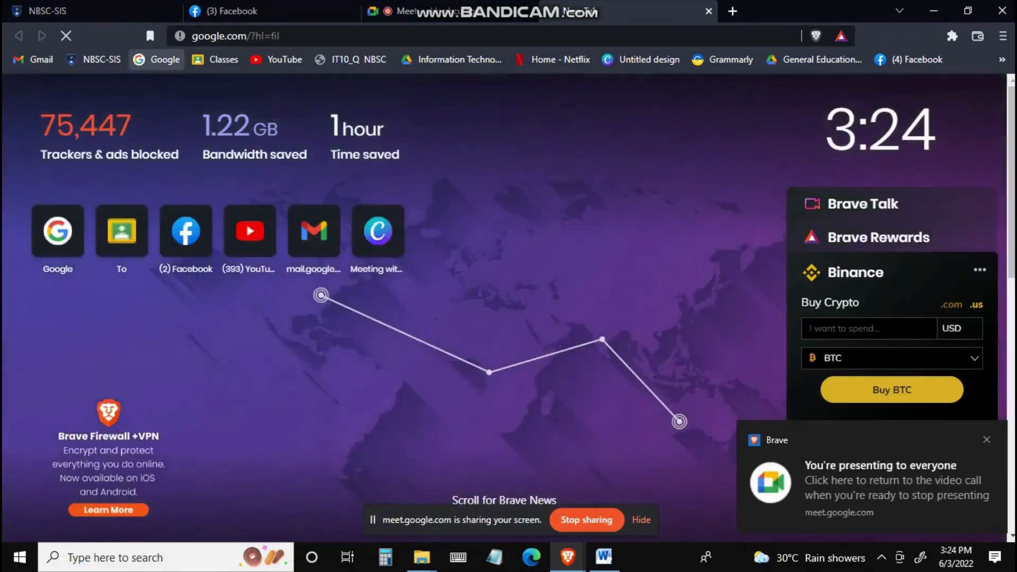
click(477, 274)
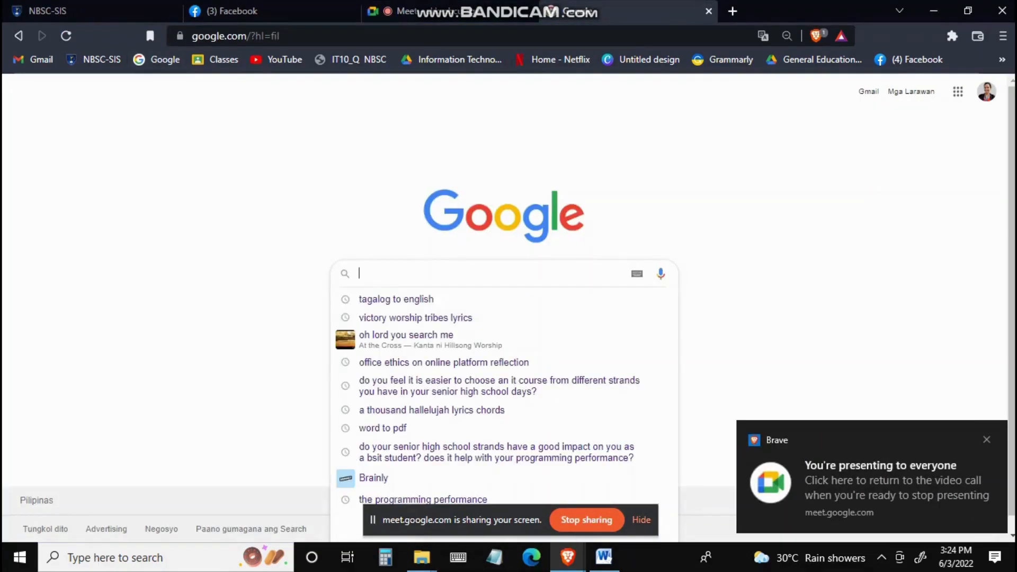
text(vir)
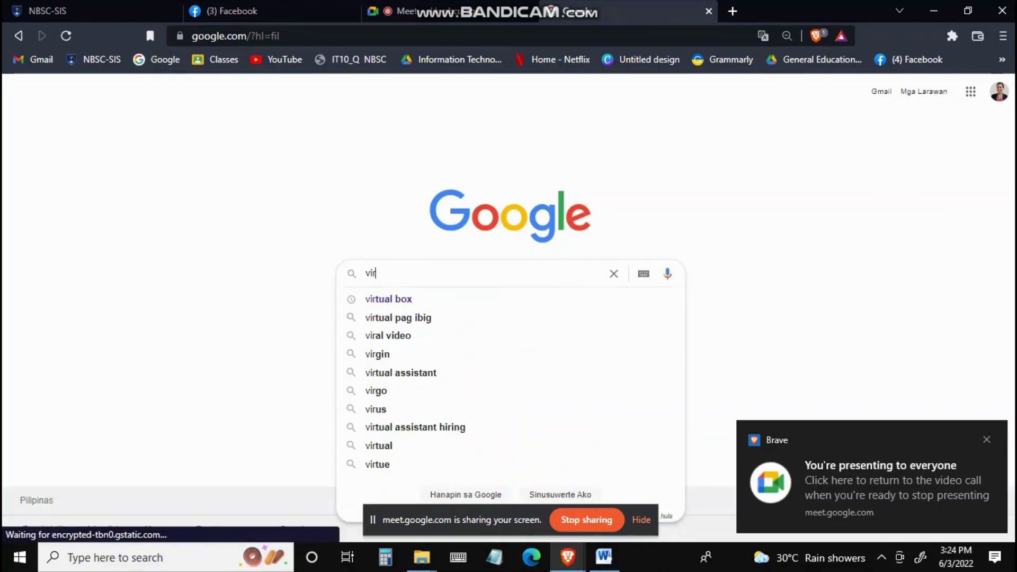
key(Down)
key(Return)
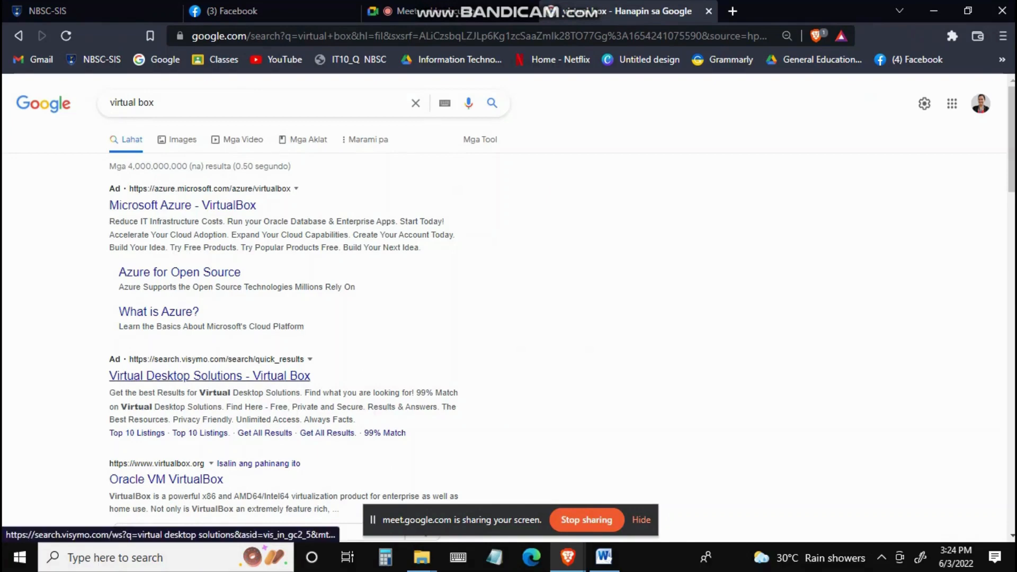
Step: Open the Oracle VM VirtualBox website from the search results
scroll(166, 480, down, 3)
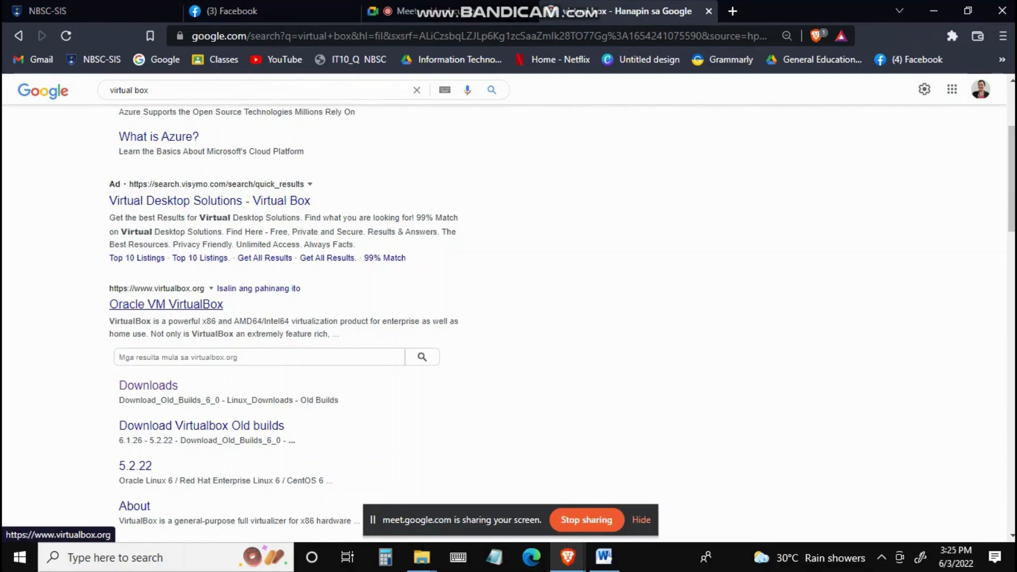
click(165, 304)
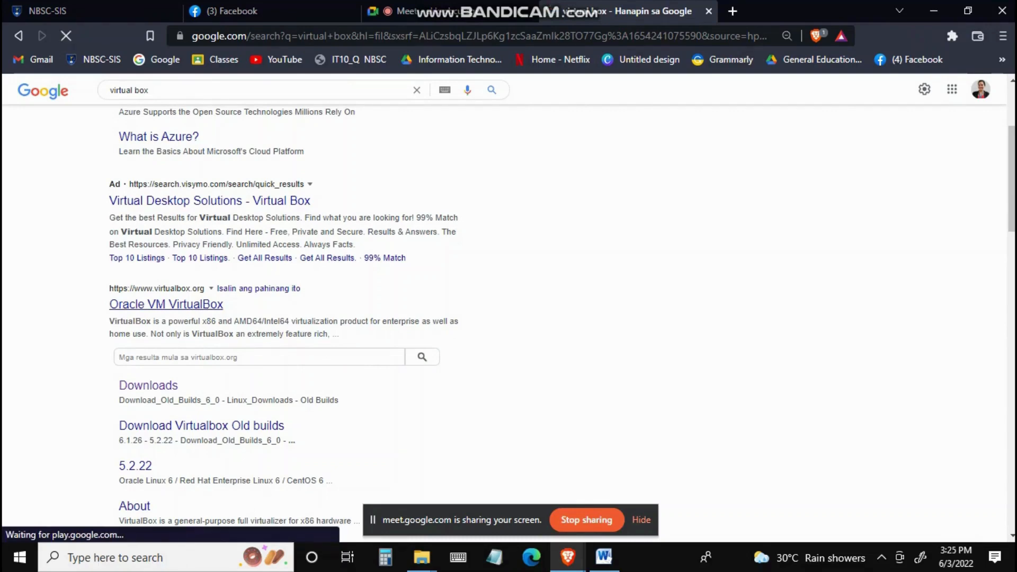
Step: Browse the VirtualBox homepage and open its Downloads page
scroll(509, 307, down, 2)
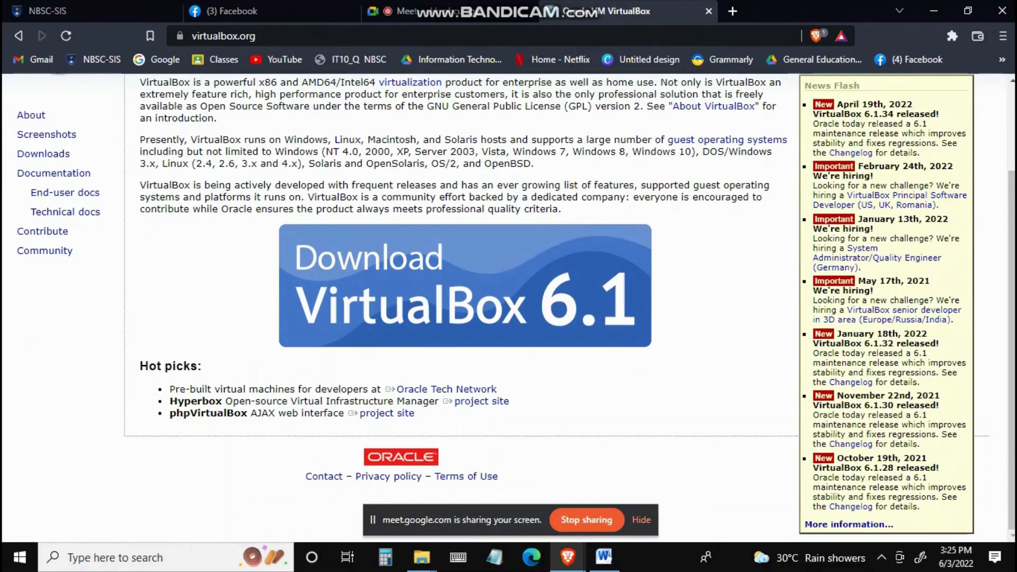
scroll(508, 307, up, 1)
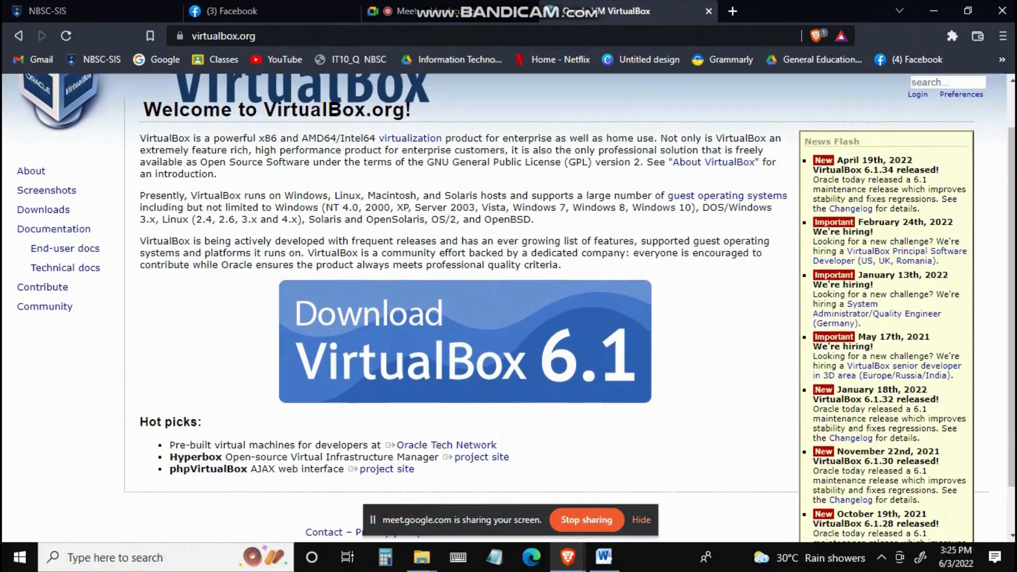
scroll(508, 307, up, 1)
scroll(466, 339, down, 2)
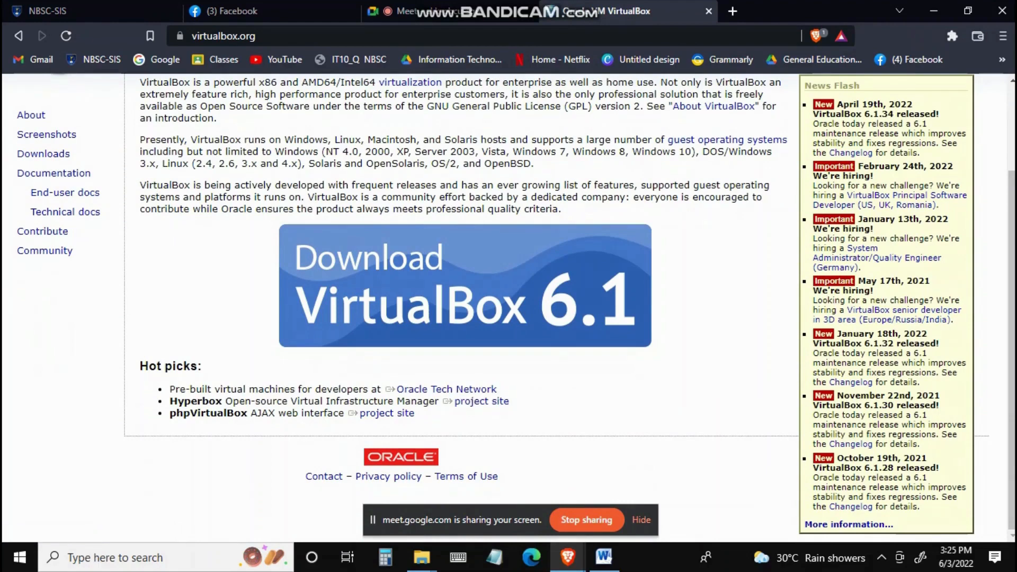
scroll(465, 339, up, 2)
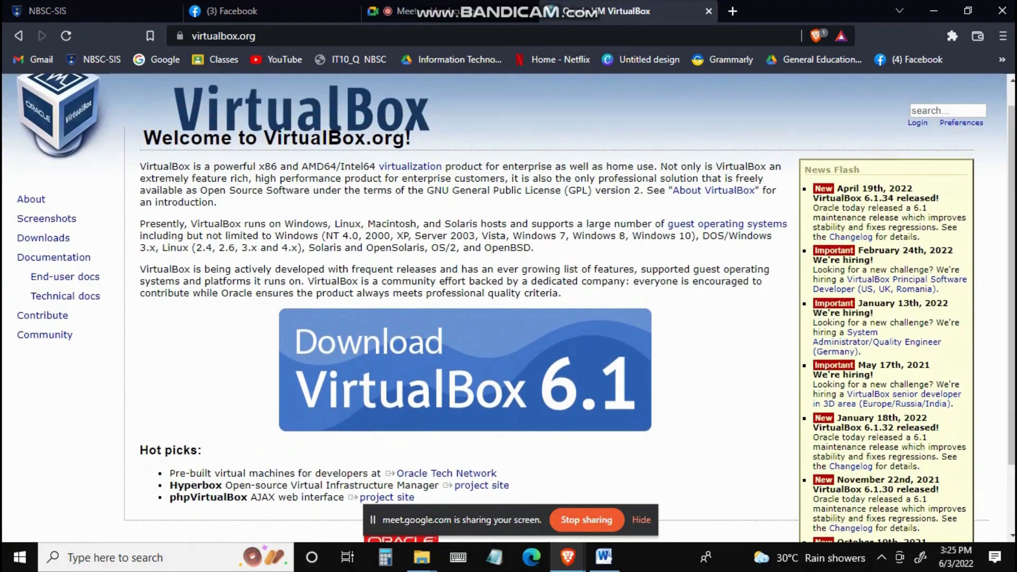
scroll(465, 339, down, 2)
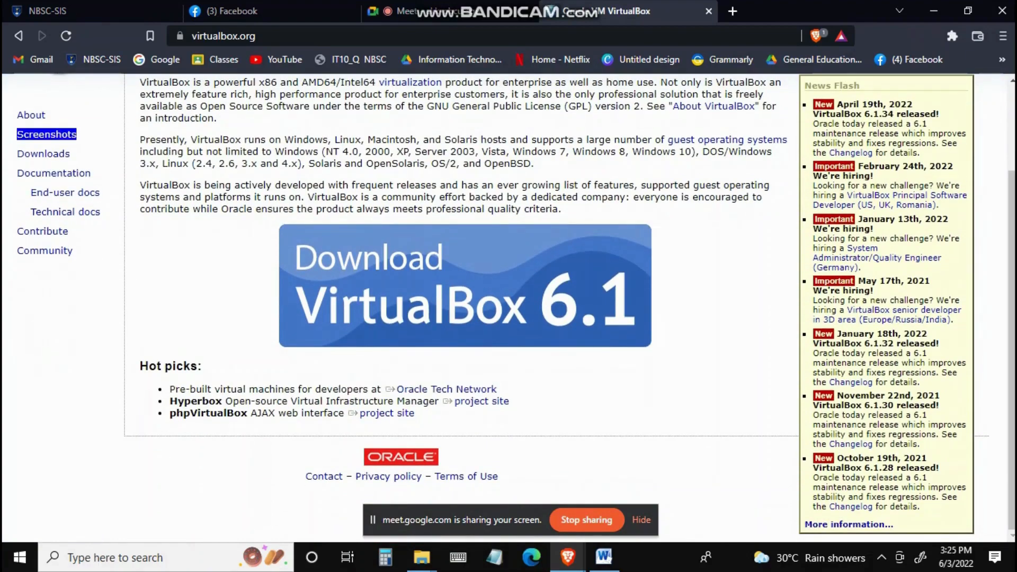
click(44, 154)
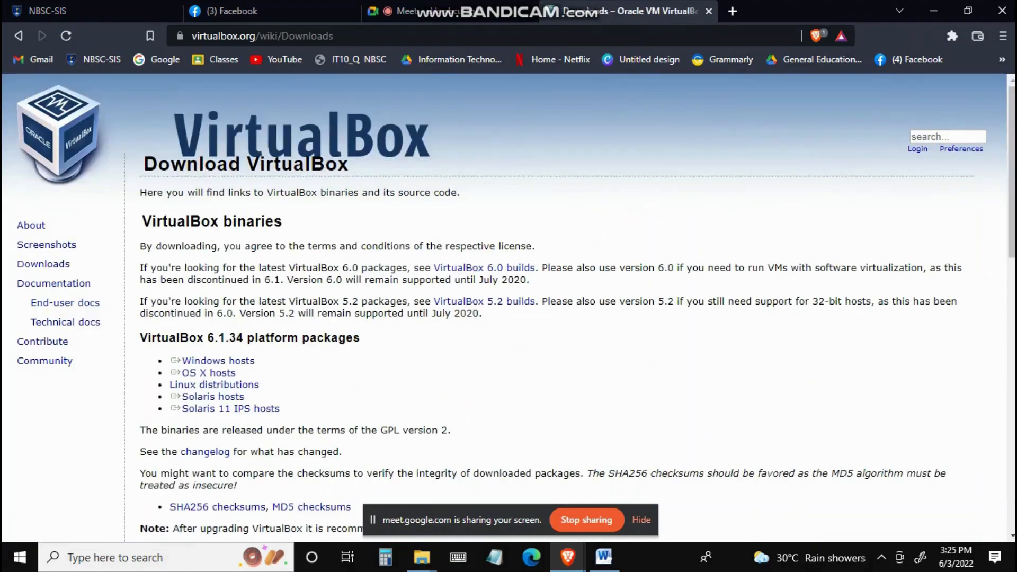
scroll(212, 334, down, 1)
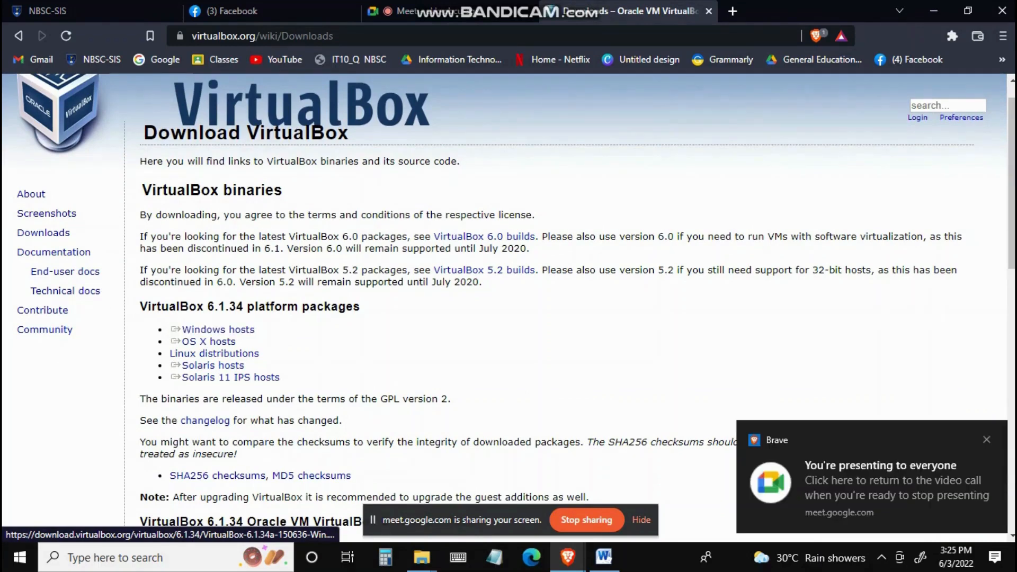
Step: Launch the VirtualBox-6.1.34-150636-Win installer from the I15 Project folder in File Explorer
mouse_move(422, 558)
click(341, 487)
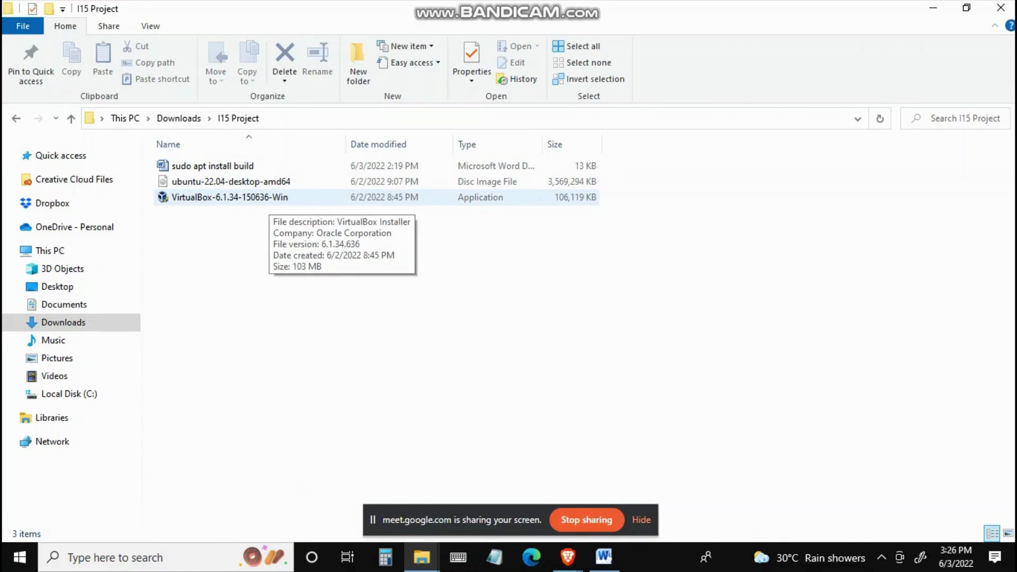
click(270, 200)
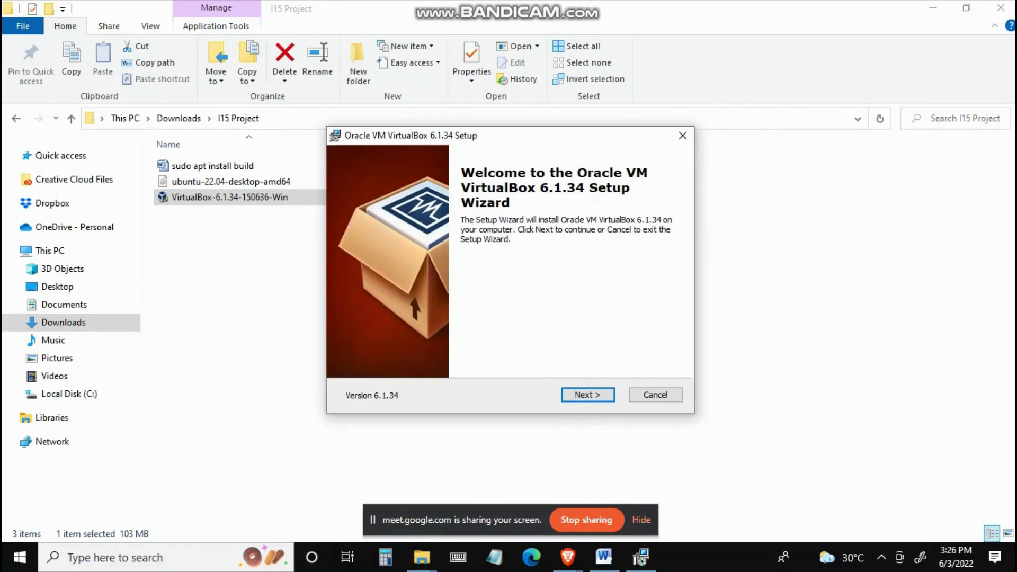
Step: Proceed through the VirtualBox setup wizard with default features and options, accept the network warning, and start installing
click(588, 395)
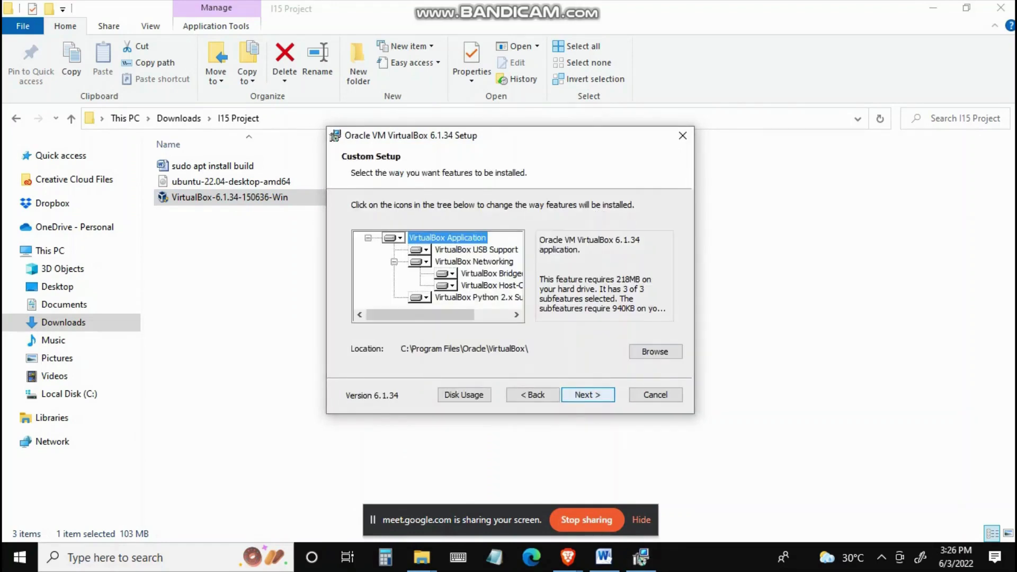
key(Return)
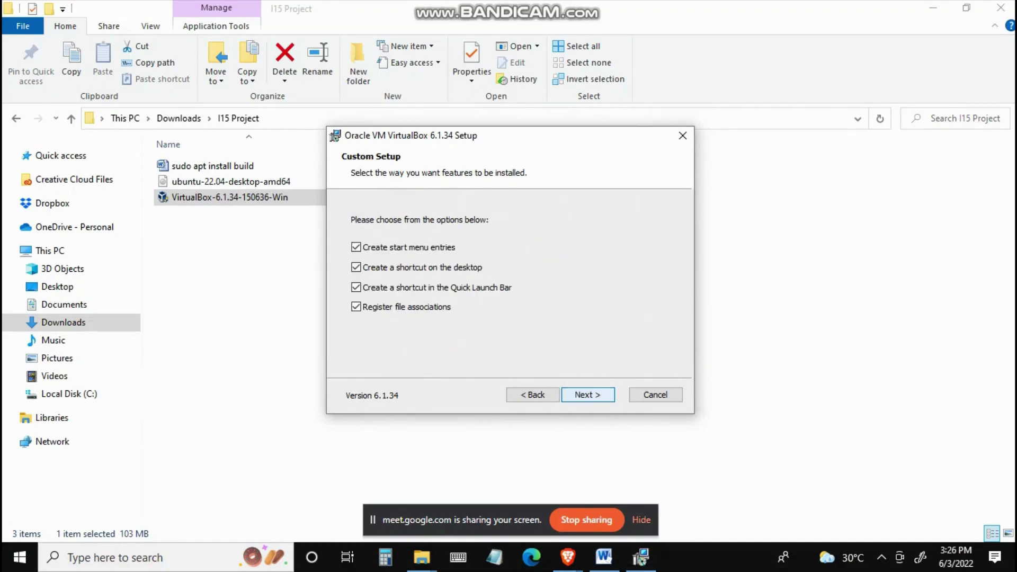
key(Return)
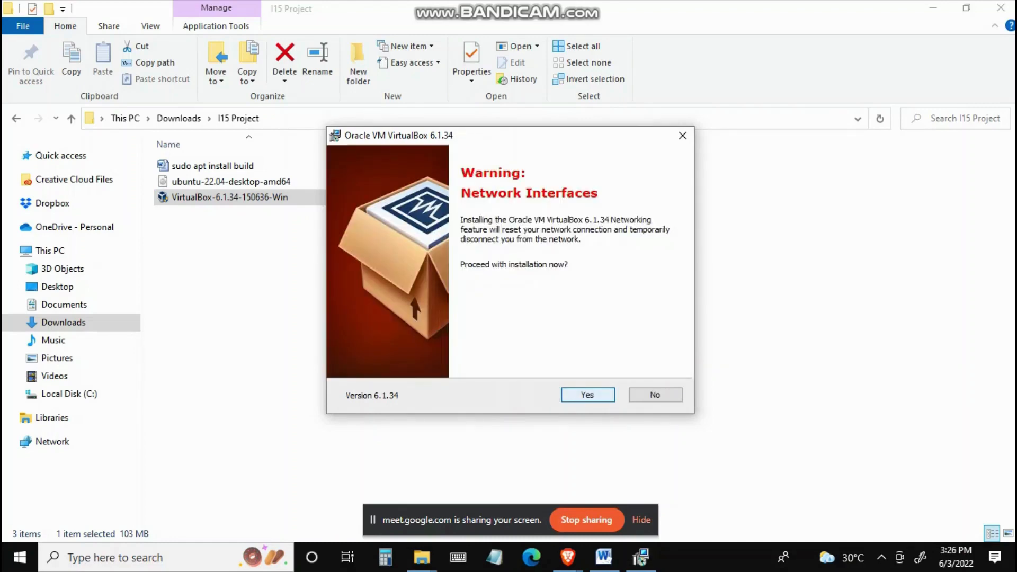
key(Return)
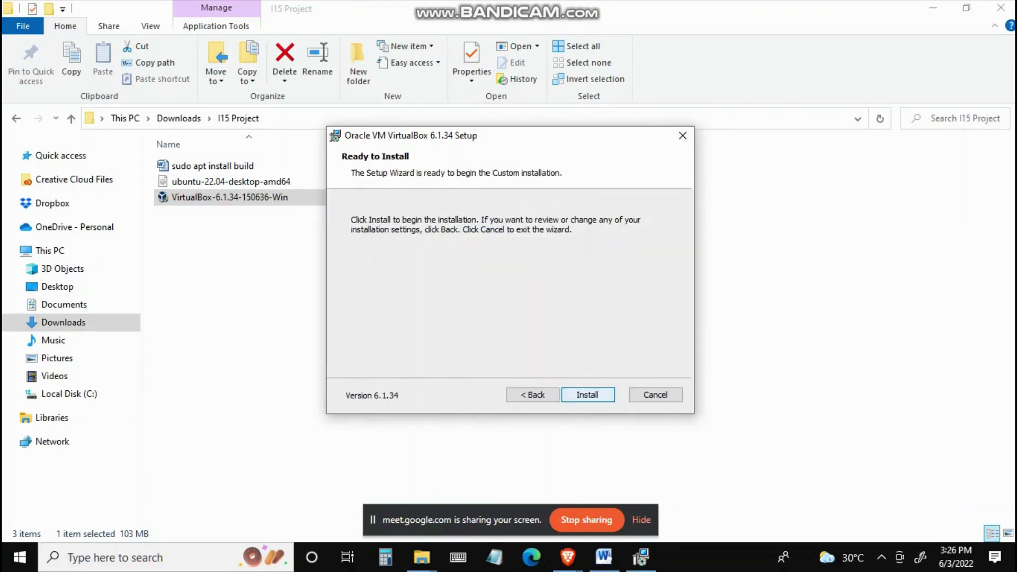
key(Return)
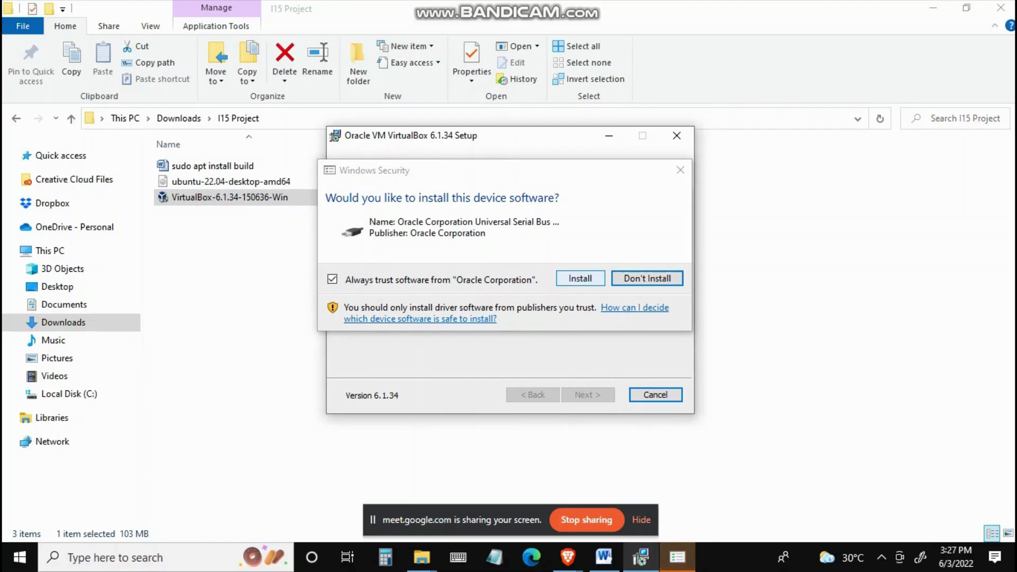
Step: Allow the Oracle device software installation and finish the VirtualBox setup
click(581, 278)
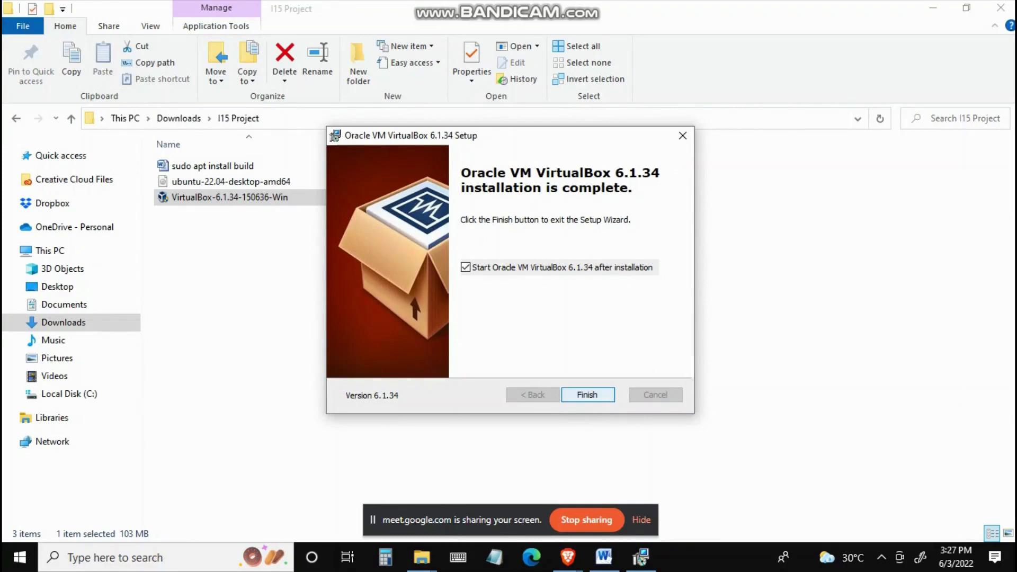
click(588, 396)
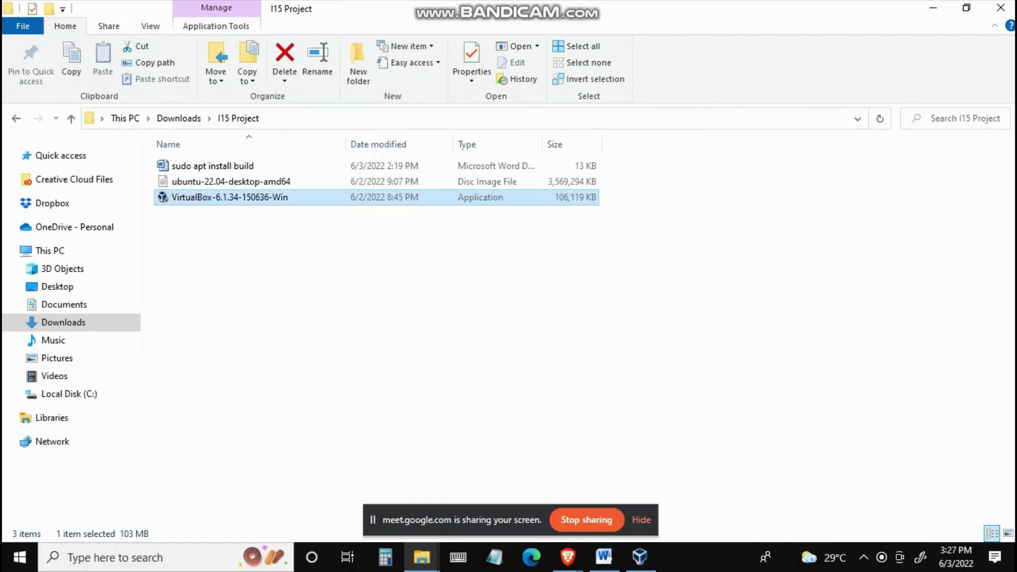
Step: Search Google for ubuntu download in a new browser tab
mouse_move(640, 556)
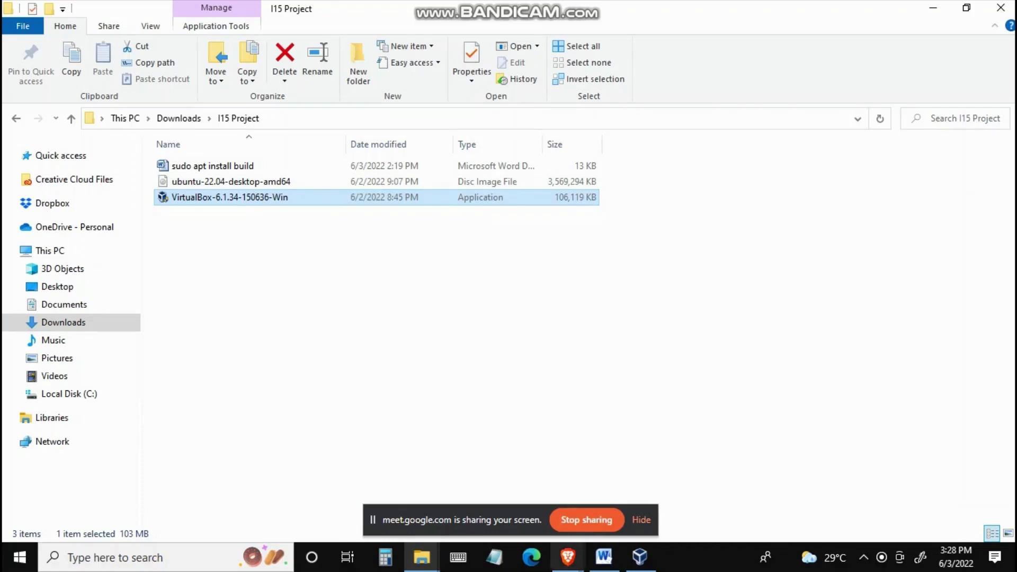
click(568, 557)
click(488, 498)
click(733, 10)
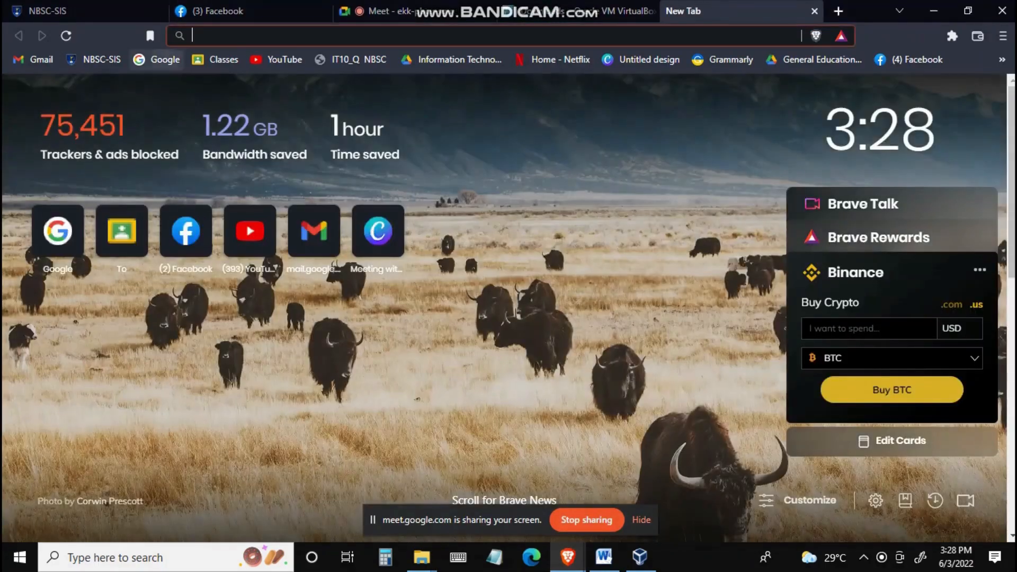
click(154, 59)
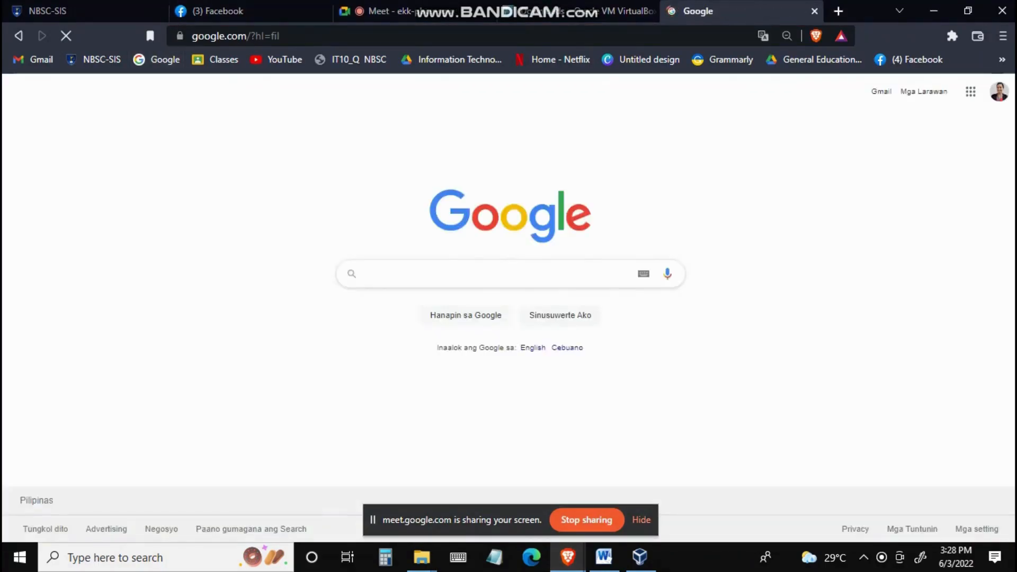
click(477, 274)
text(ubuntu)
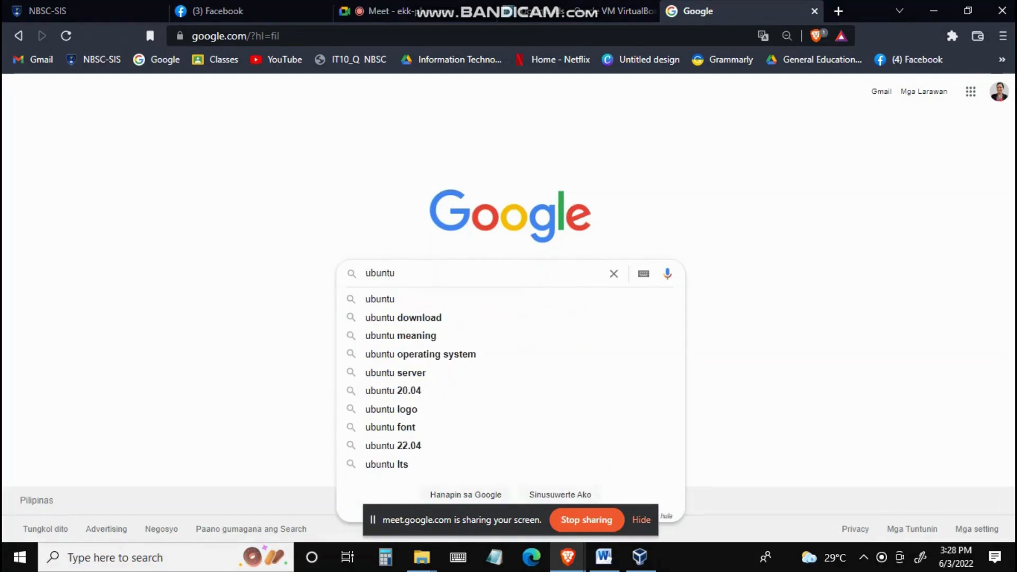
click(402, 317)
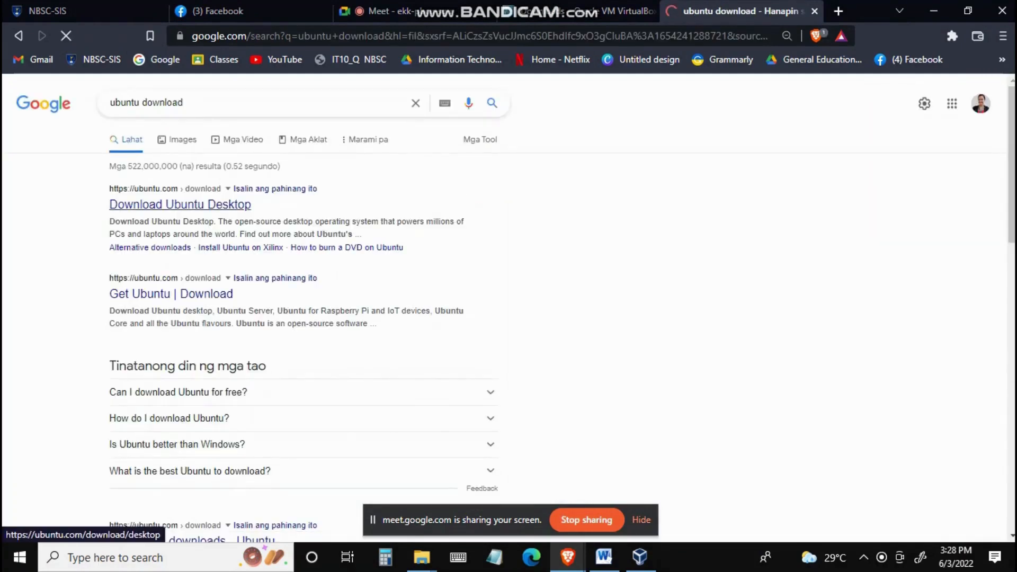
Step: Open the Download Ubuntu Desktop result, return to the results, and close the tab
click(180, 204)
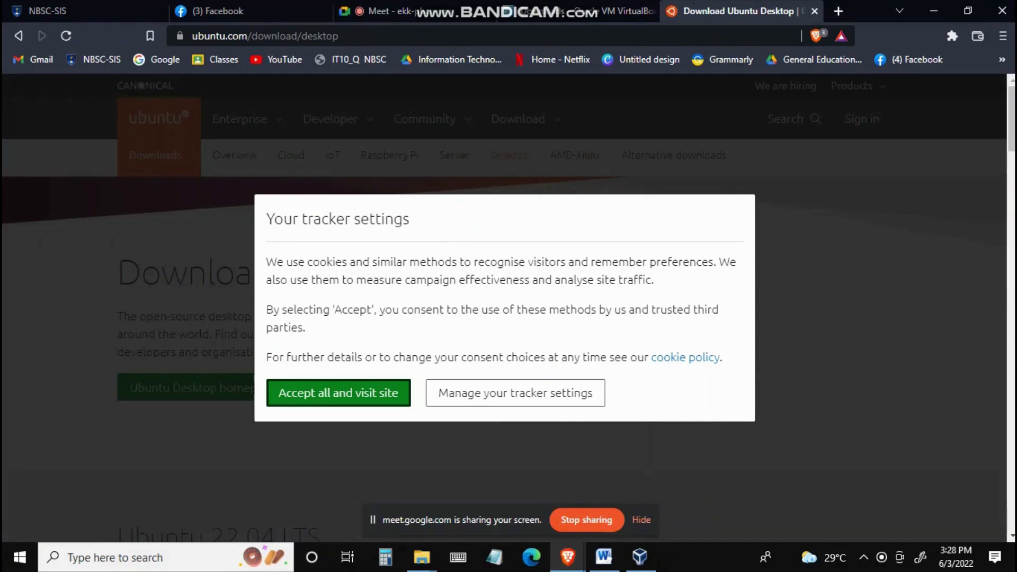
click(18, 35)
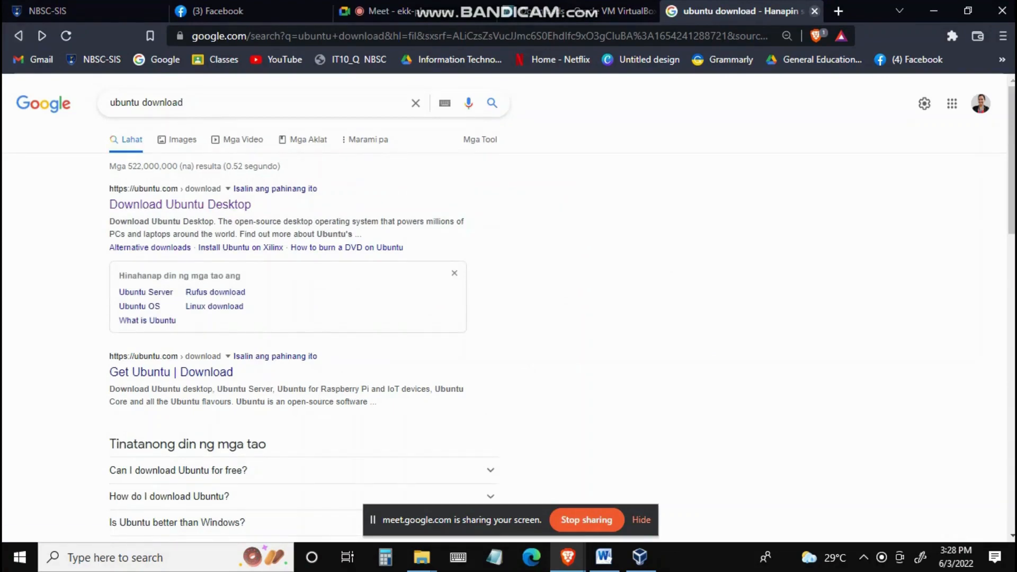
click(815, 11)
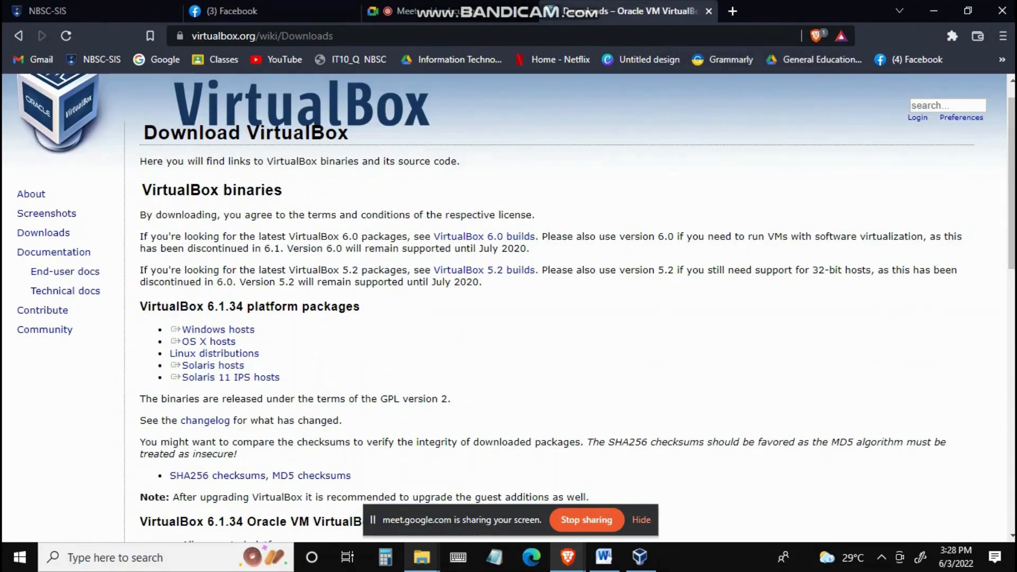
Step: Bring up the VirtualBox Manager window, maximize it, and minimize it again
mouse_move(422, 557)
click(326, 477)
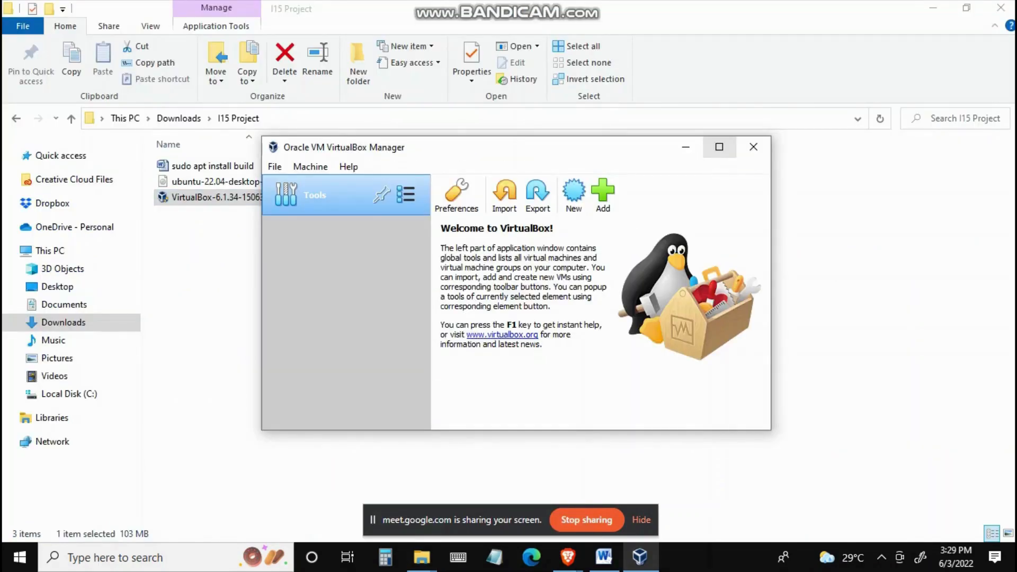
click(720, 146)
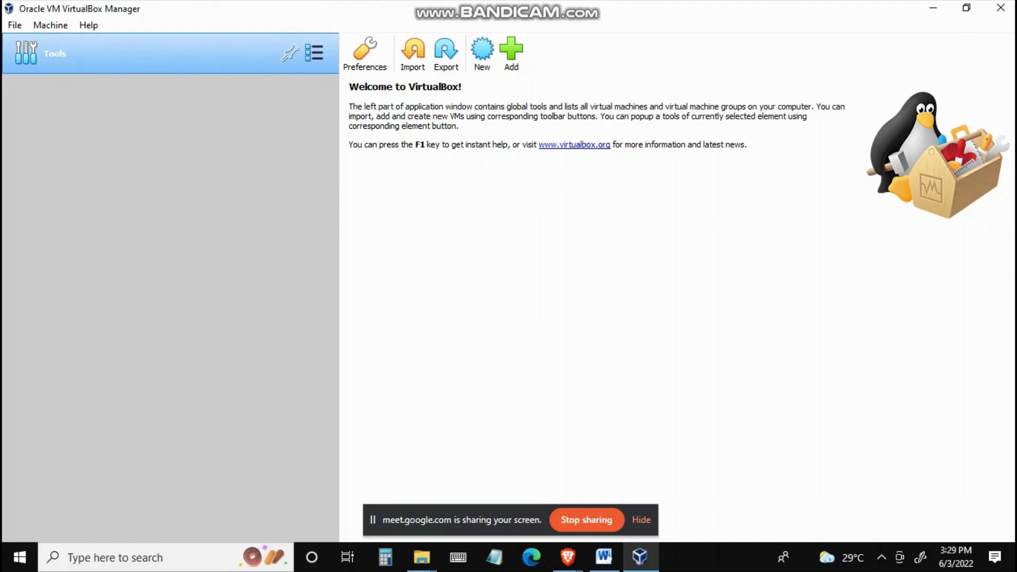
click(933, 8)
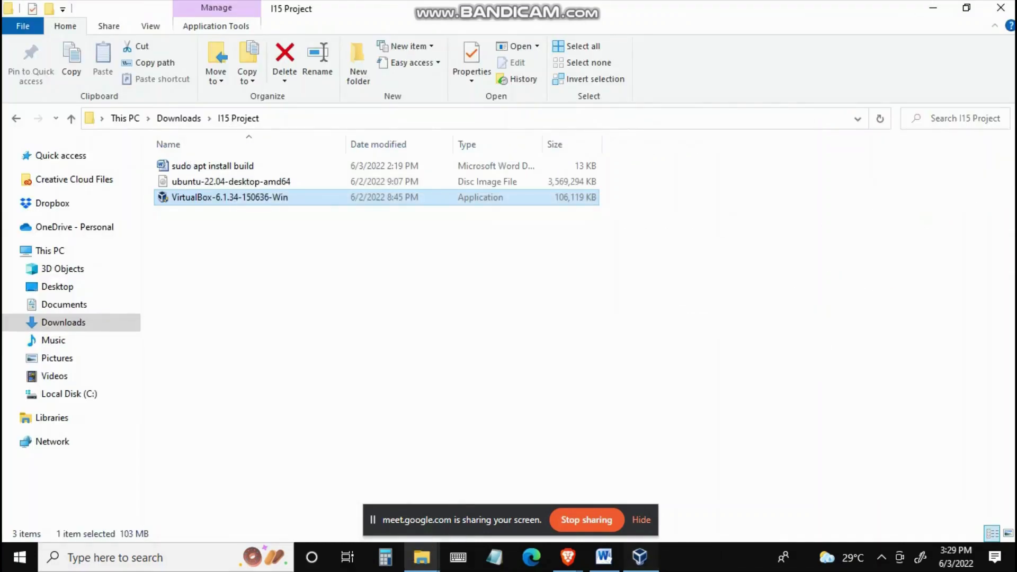
Step: Open VirtualBox Manager and start a new virtual machine named Ubuntu 20.04
click(640, 558)
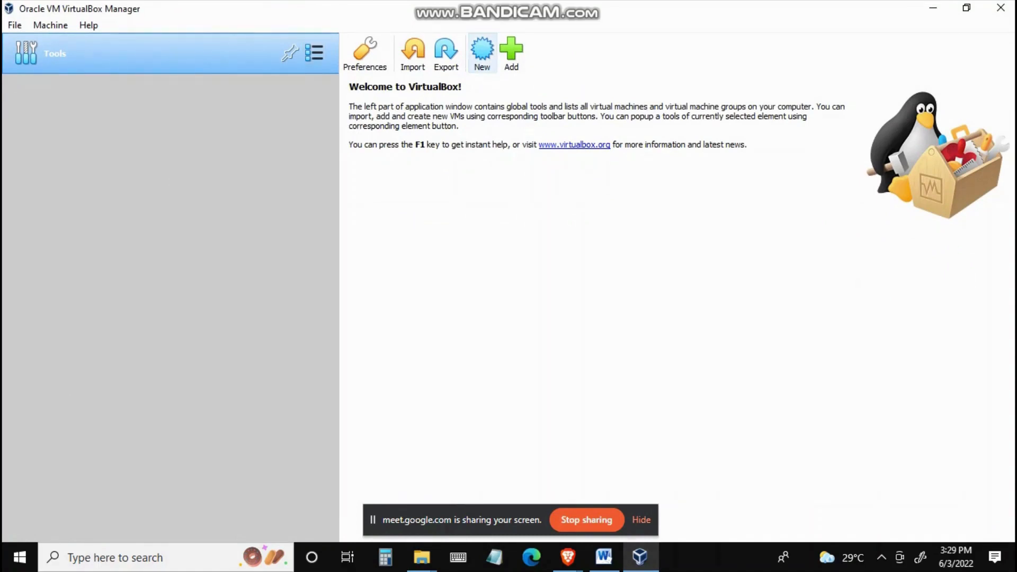
click(482, 50)
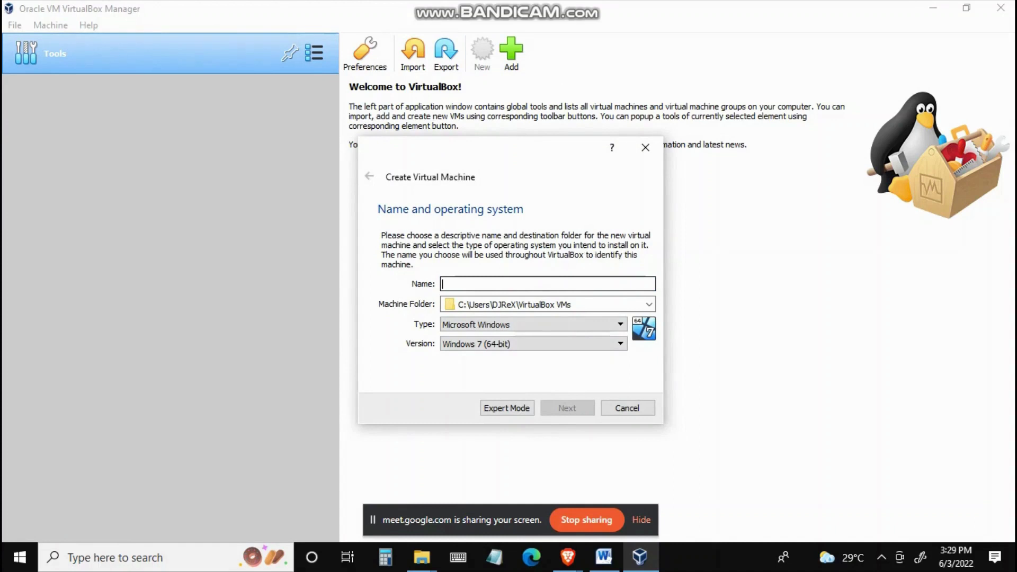
text(W)
key(BackSpace)
text(U)
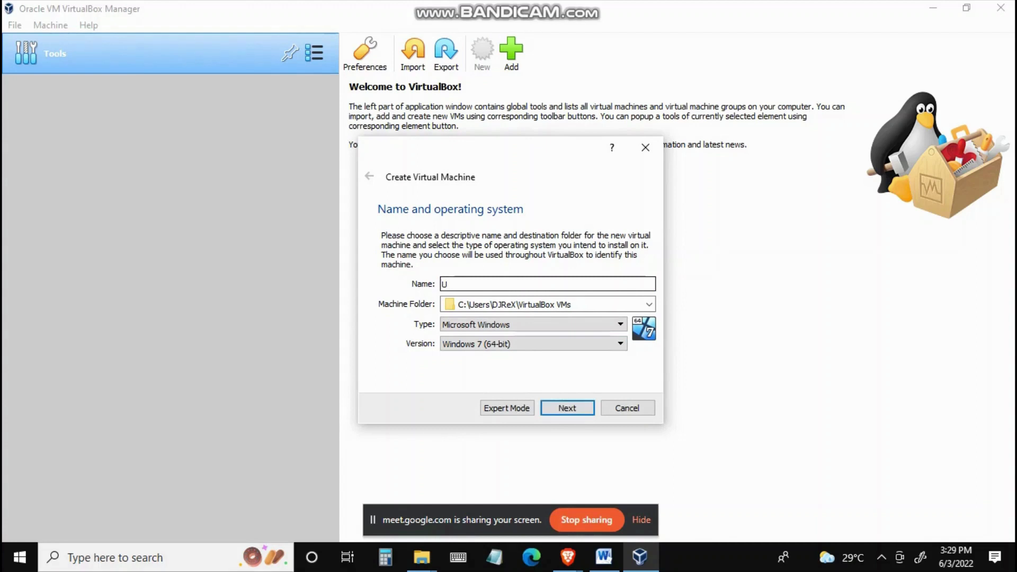
text(buntu)
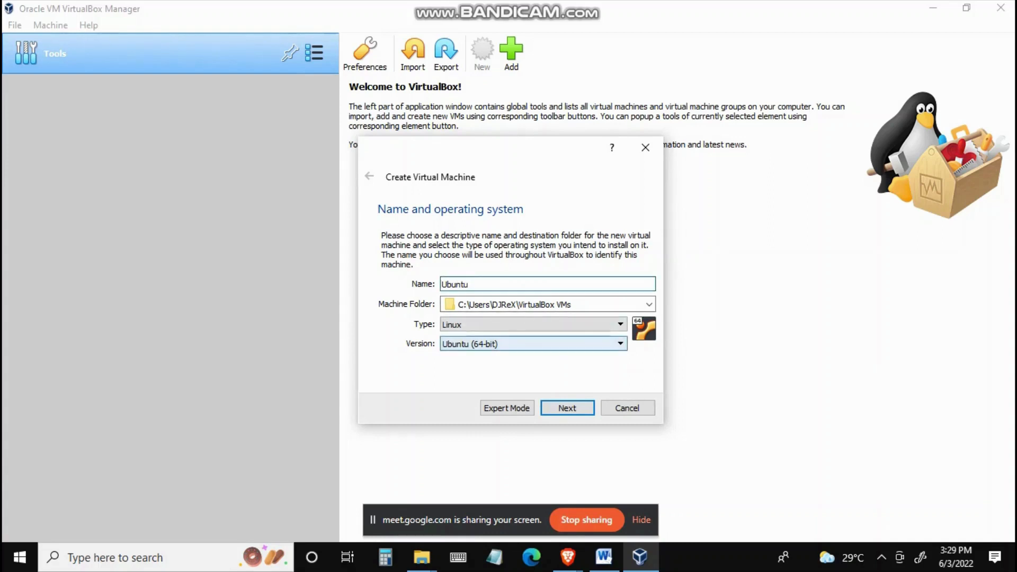
text(20.04)
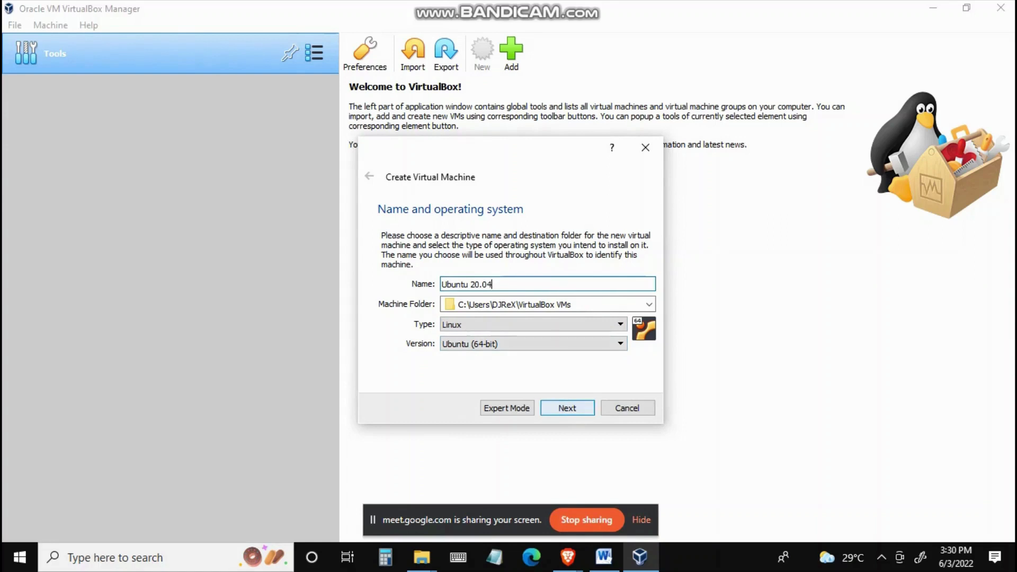
key(Return)
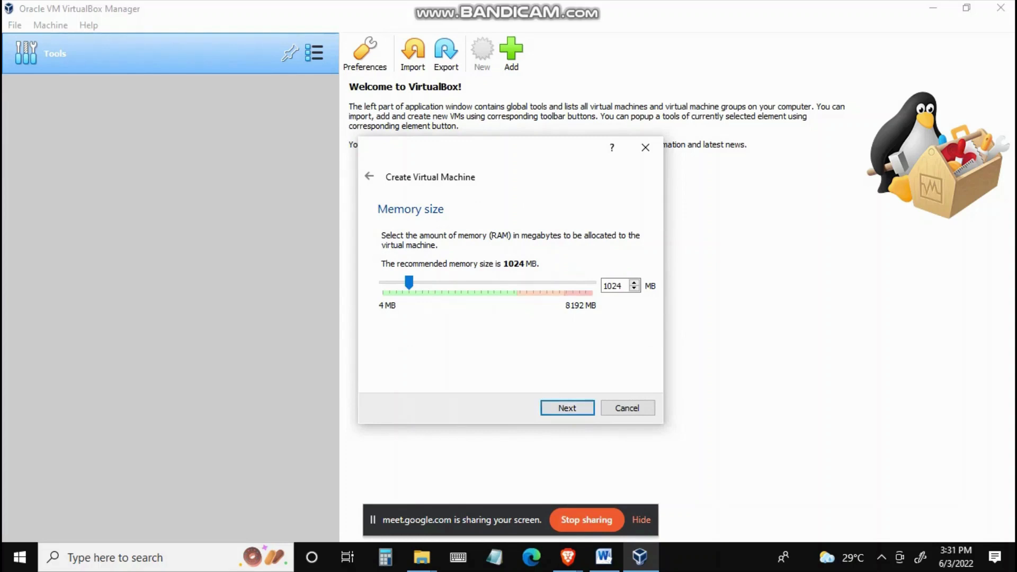
Step: Allocate 5162 MB of memory to the new virtual machine
drag(409, 282, 493, 283)
drag(493, 282, 515, 282)
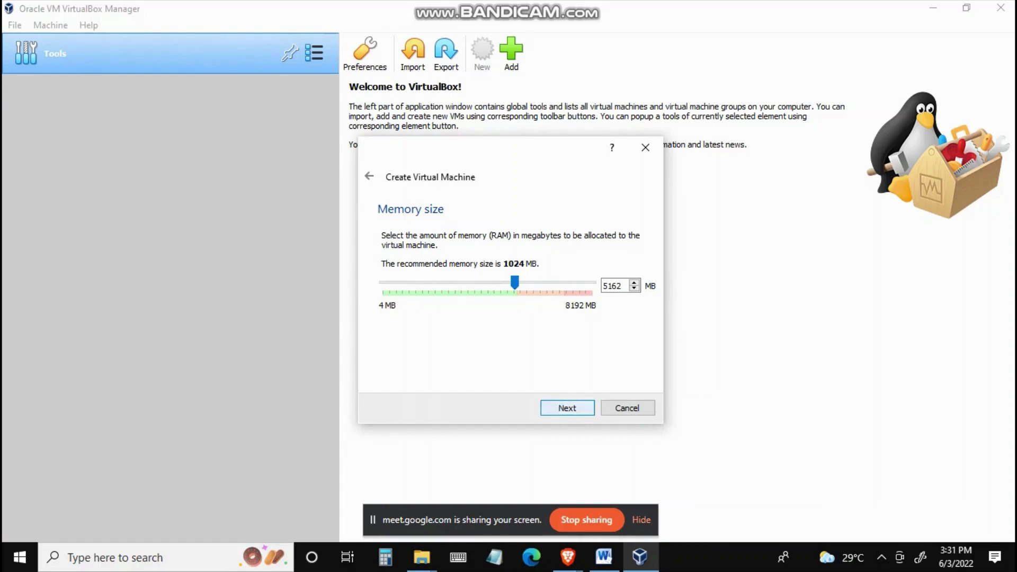
click(567, 408)
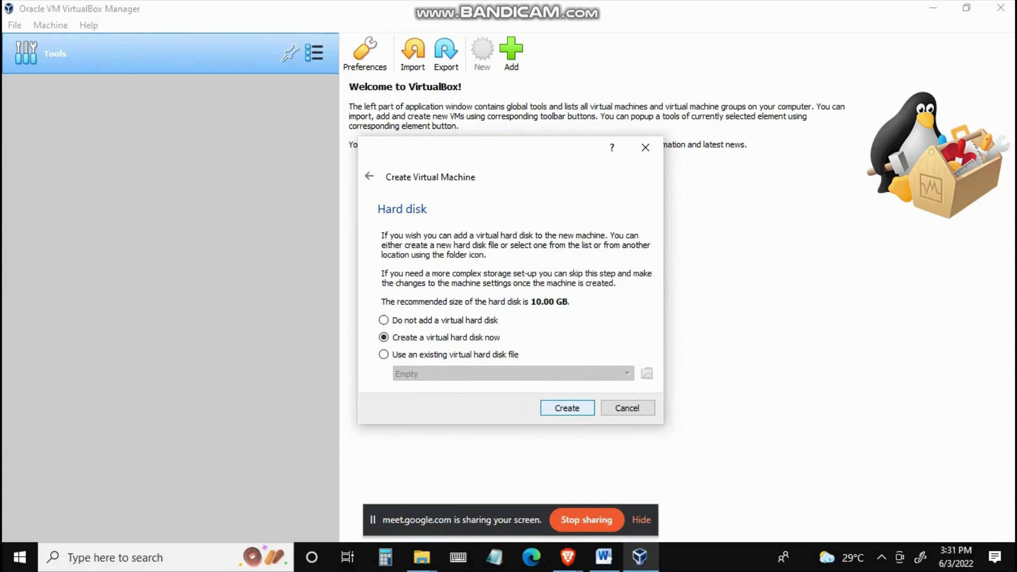
Step: Create a dynamically allocated 10.00 GB VDI virtual hard disk for the machine
click(567, 408)
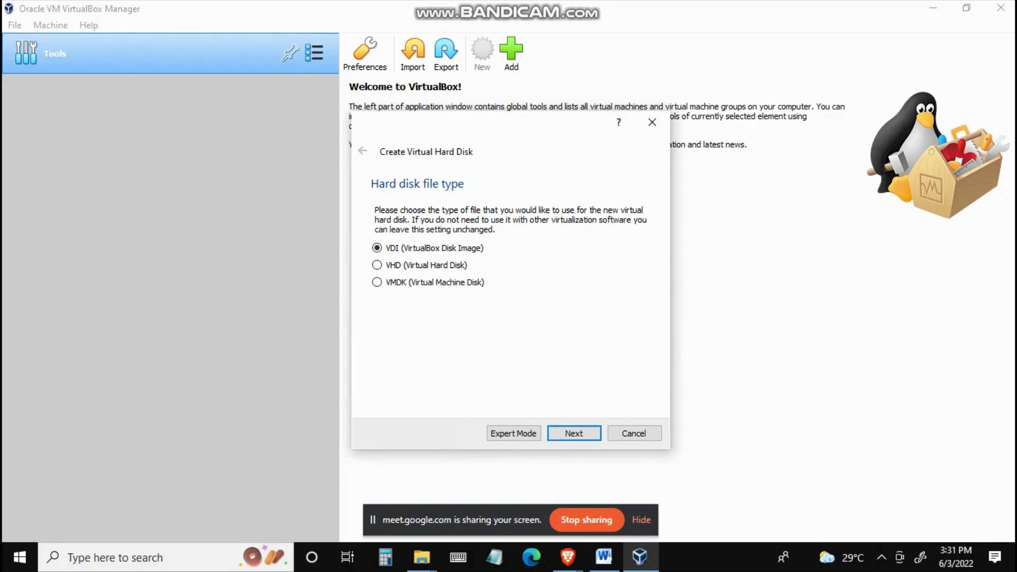
click(574, 434)
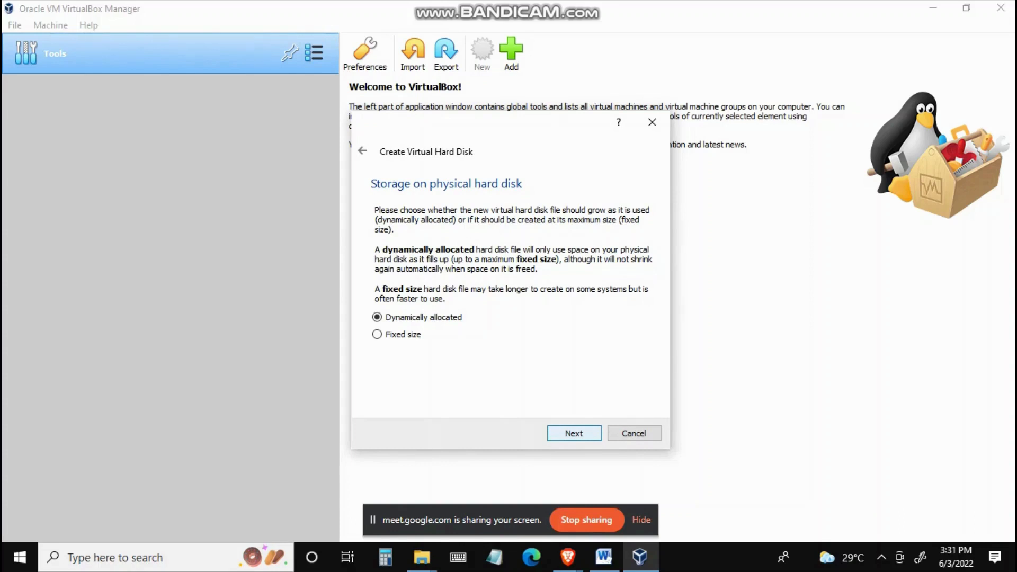
click(574, 433)
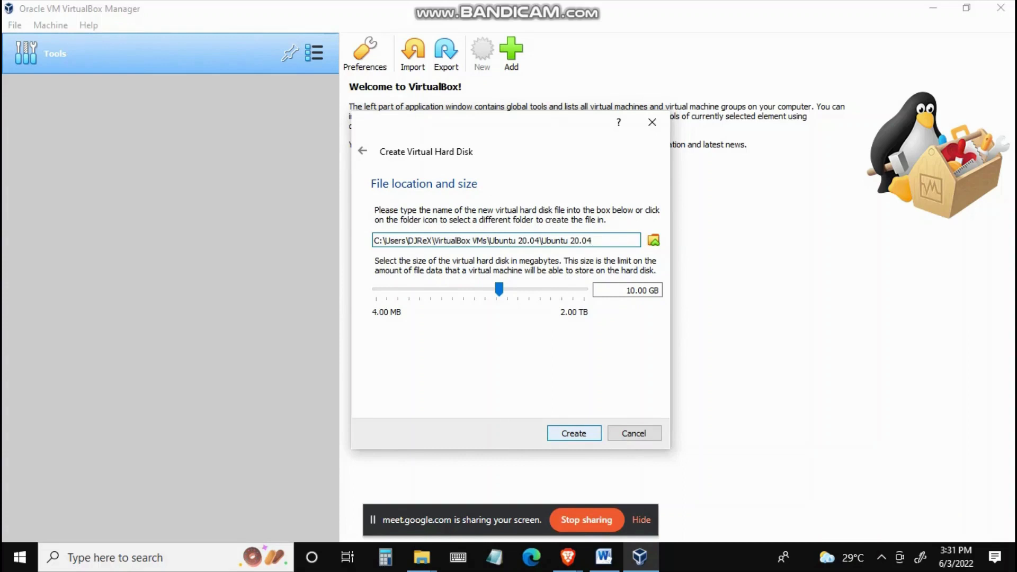
click(574, 433)
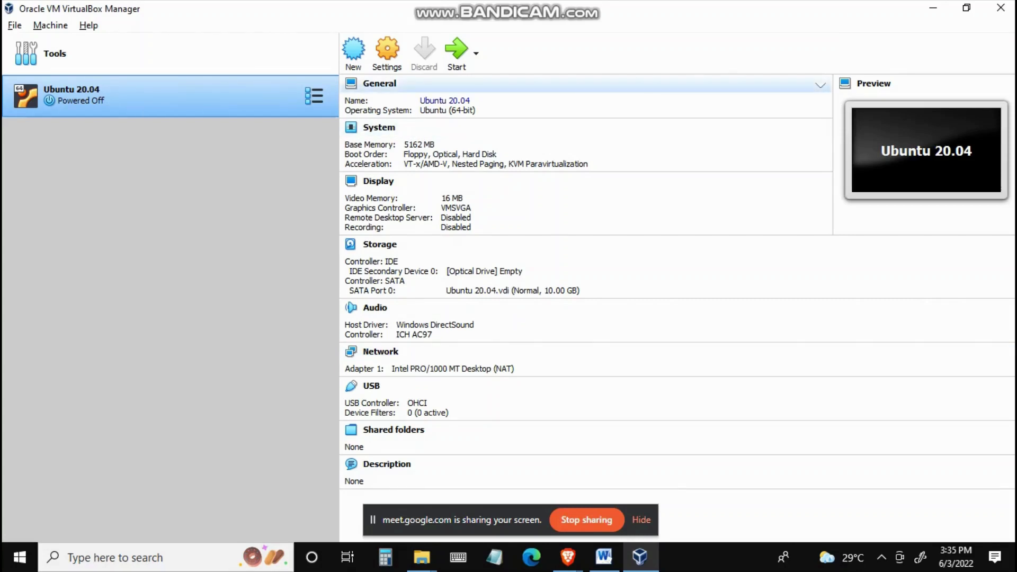
Step: Set the Ubuntu 20.04 machine's Shared Clipboard to Bidirectional in its advanced general settings
click(446, 101)
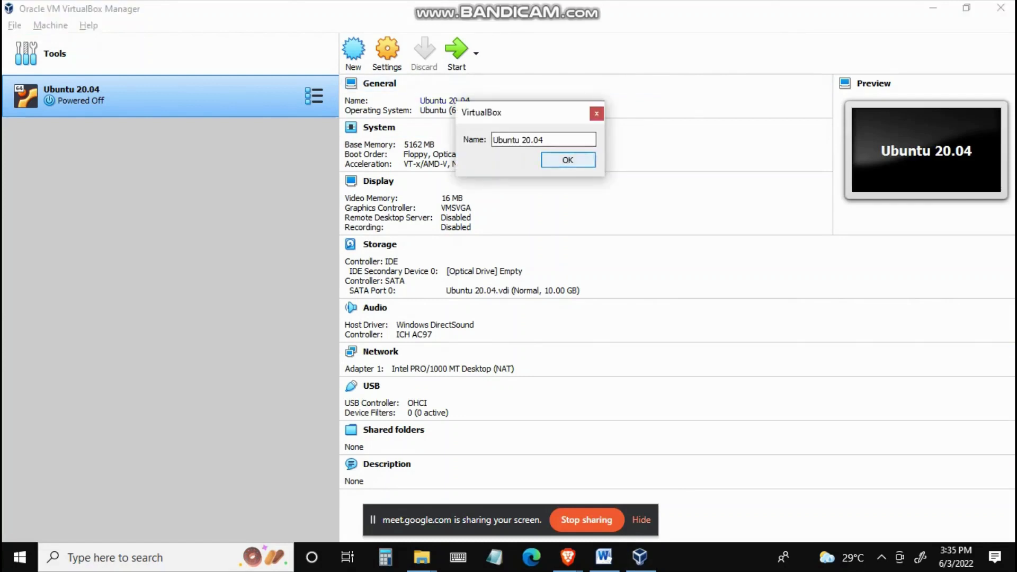
click(569, 160)
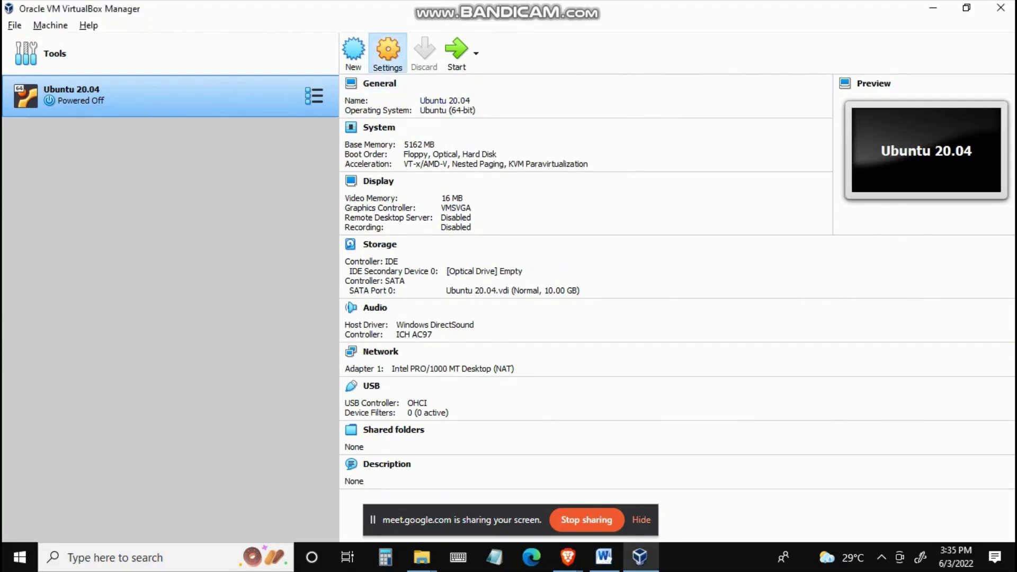
click(388, 51)
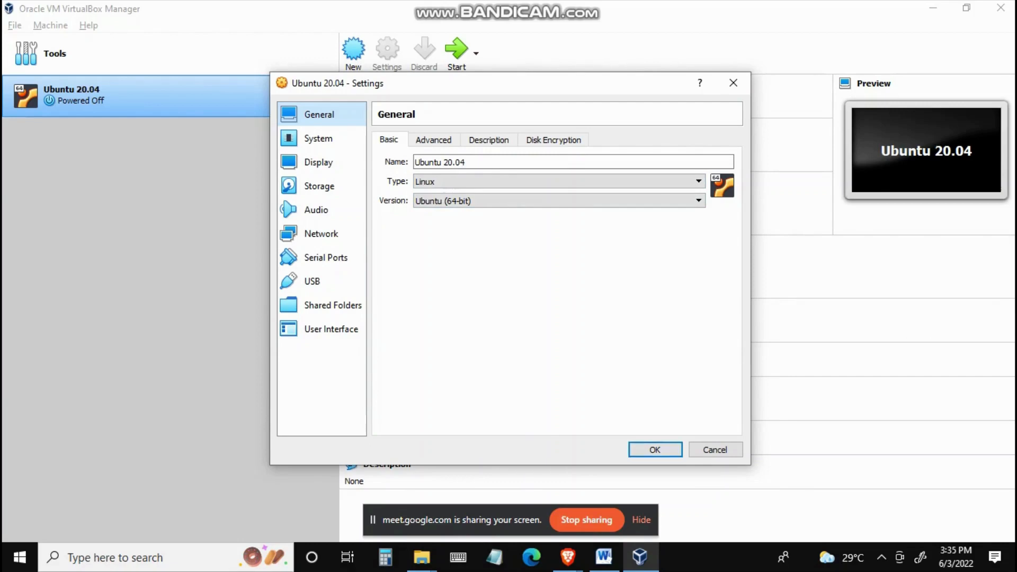
click(434, 140)
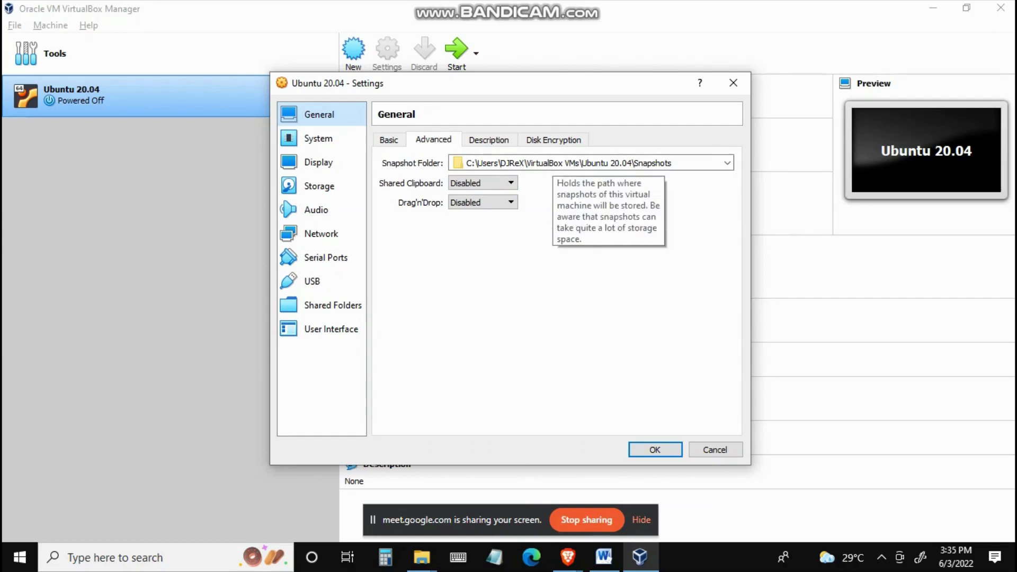
click(484, 183)
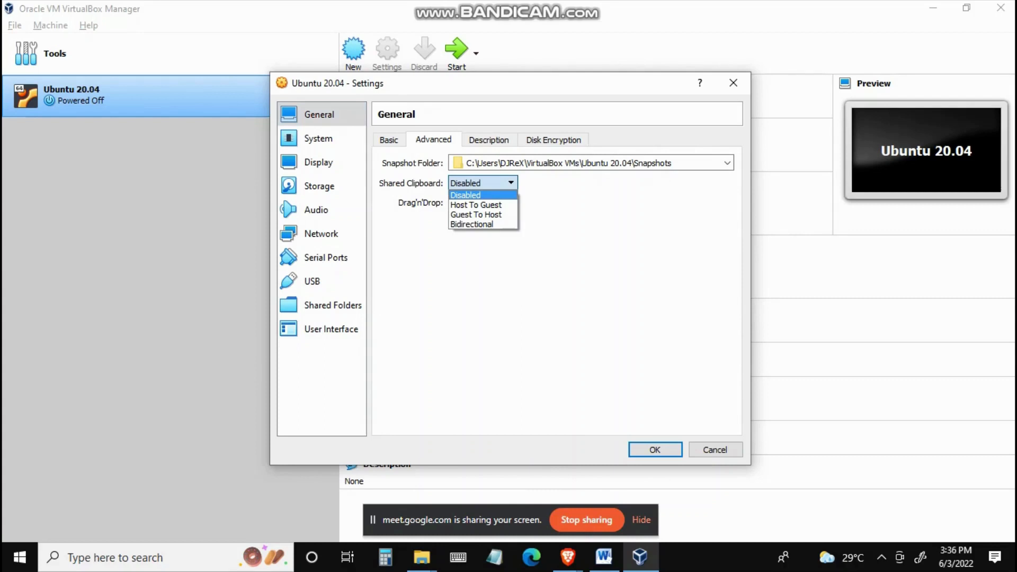
click(471, 224)
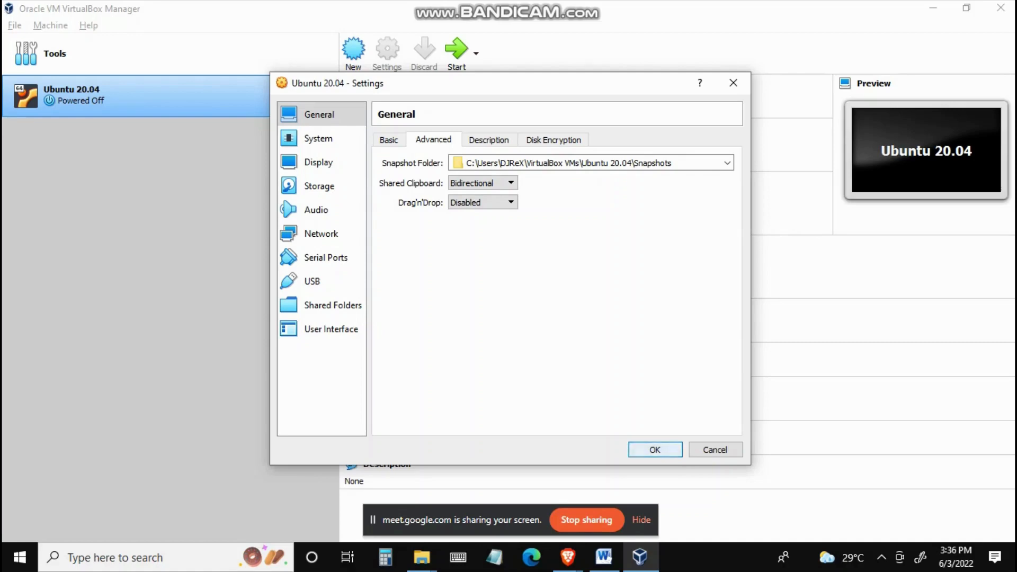
key(Return)
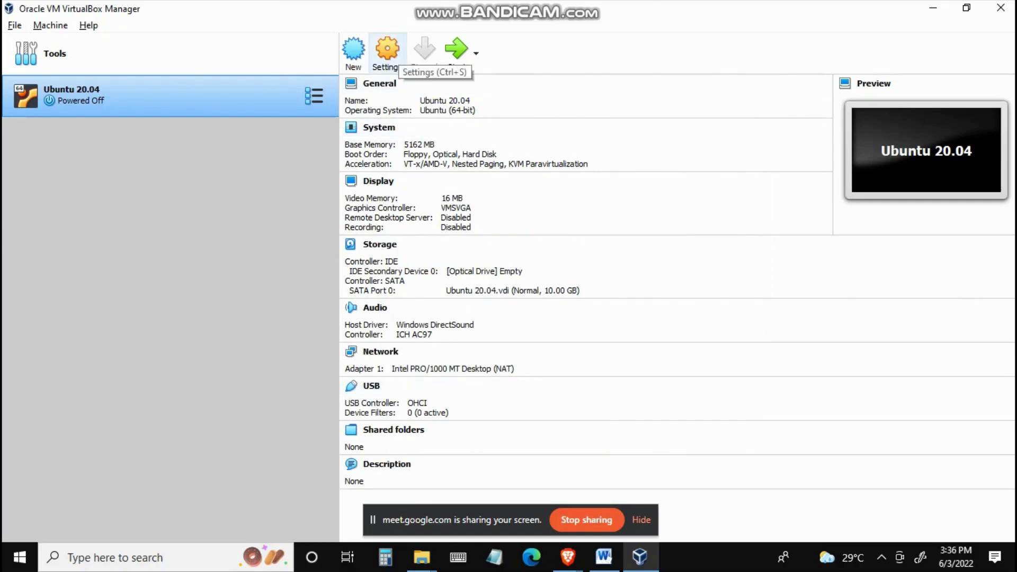
Step: Set the machine's Drag'n'Drop option to Bidirectional in its advanced general settings
click(387, 51)
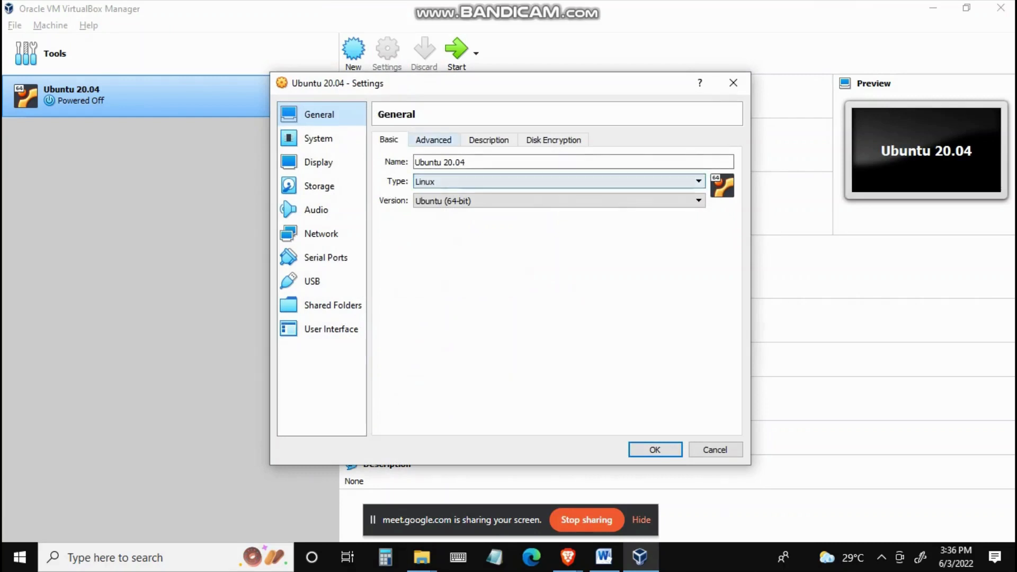
click(451, 140)
click(483, 203)
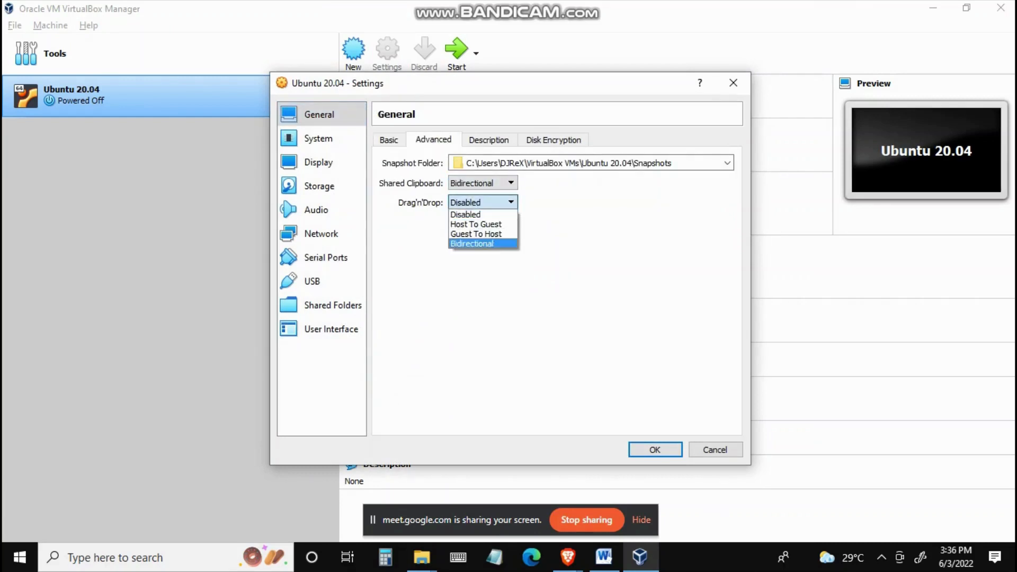
click(469, 244)
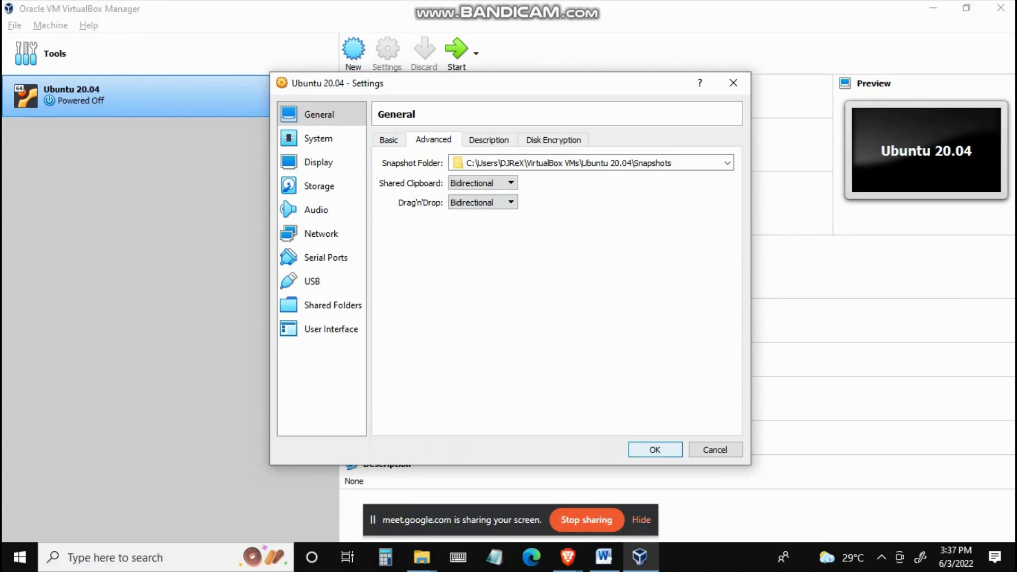
key(Return)
Step: Assign 4 processors to the virtual machine in its system settings
click(388, 53)
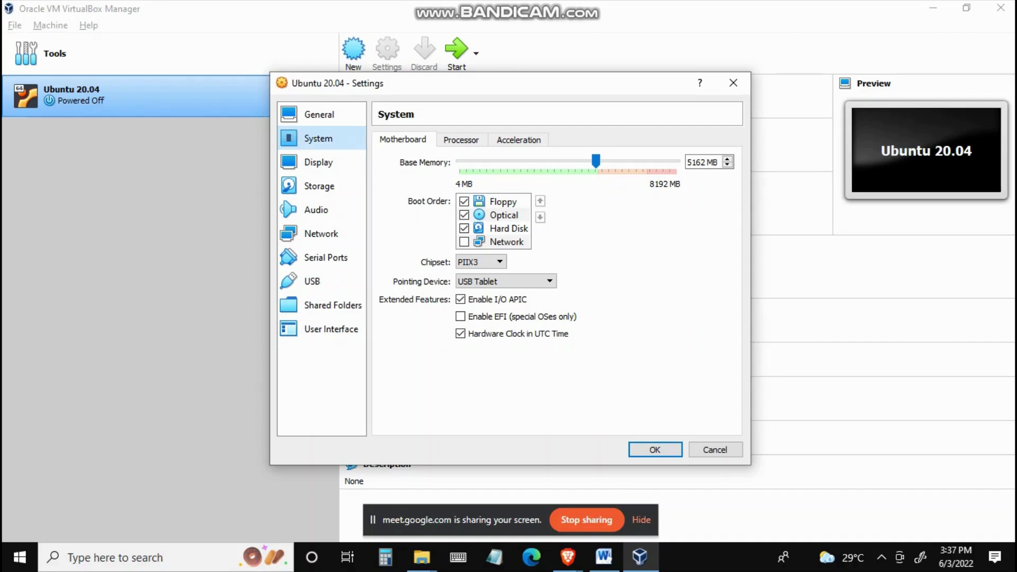
click(461, 140)
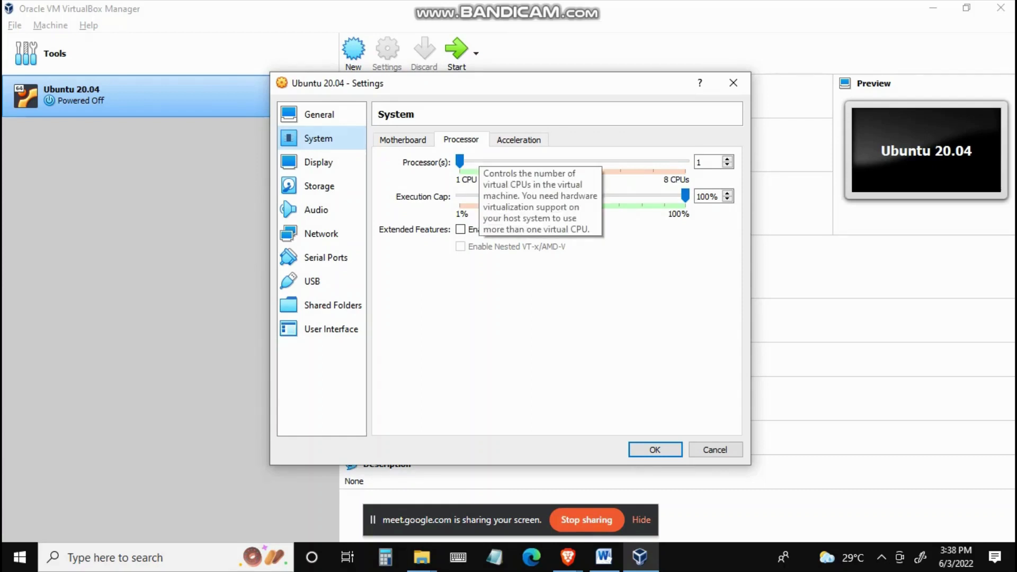
drag(460, 162, 556, 162)
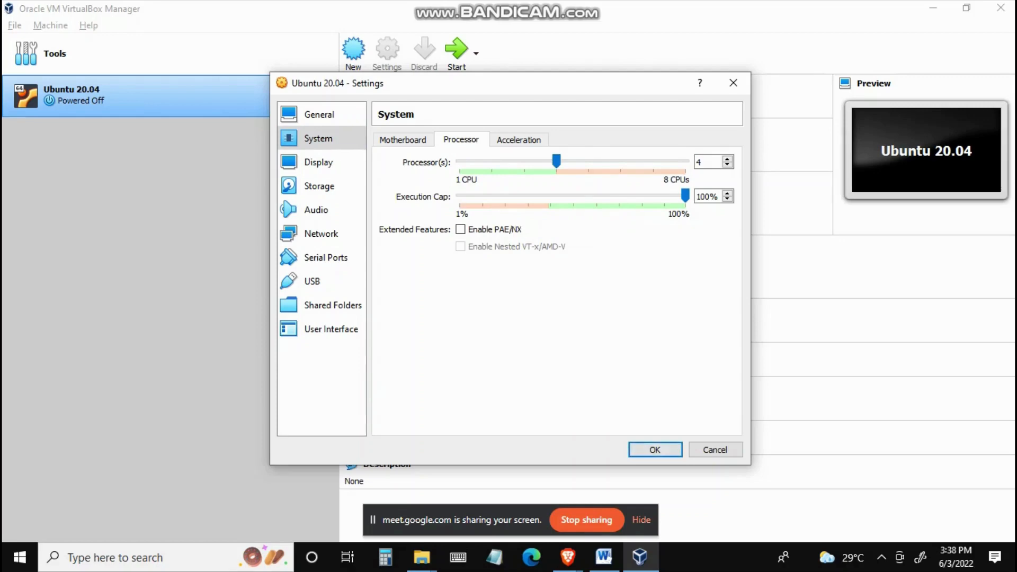
click(655, 449)
Step: Choose a disk file for the machine's empty IDE optical drive in the storage settings
click(388, 54)
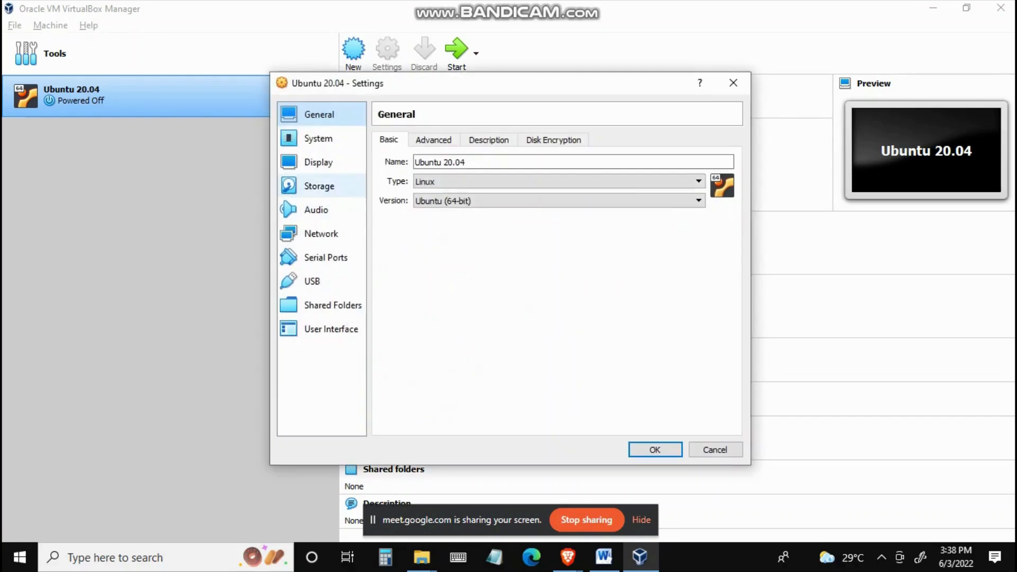
click(321, 186)
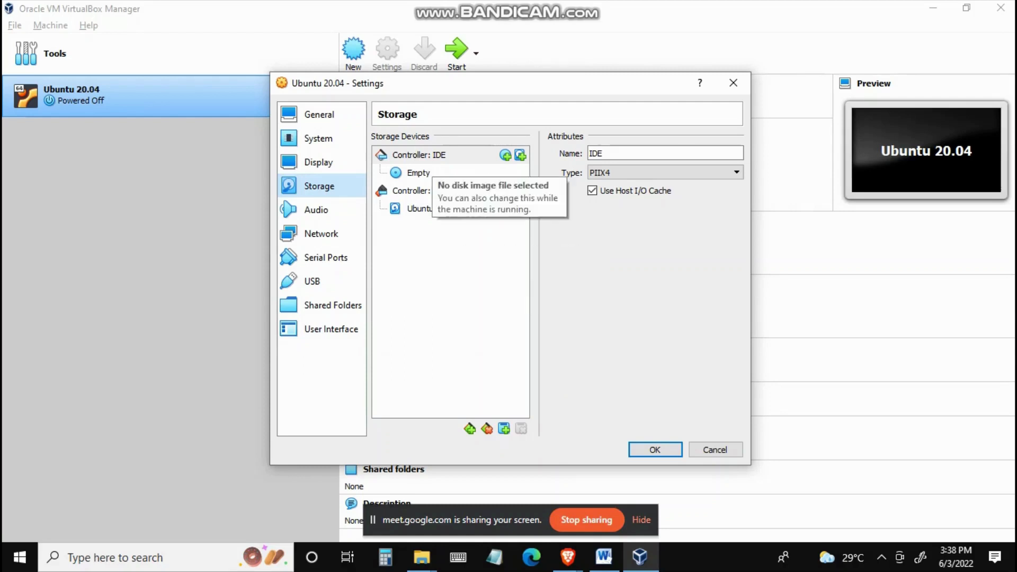
click(427, 172)
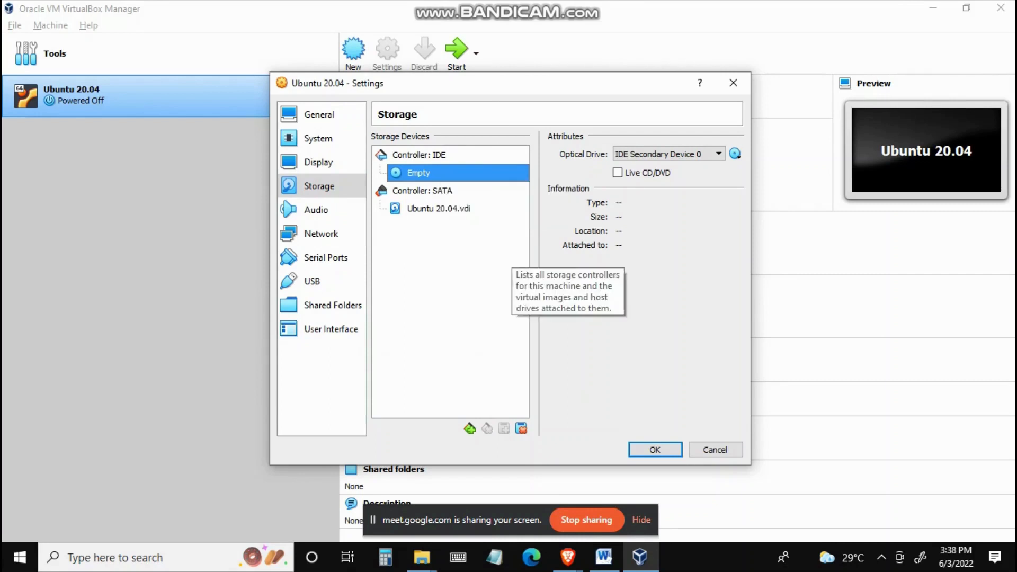
click(735, 153)
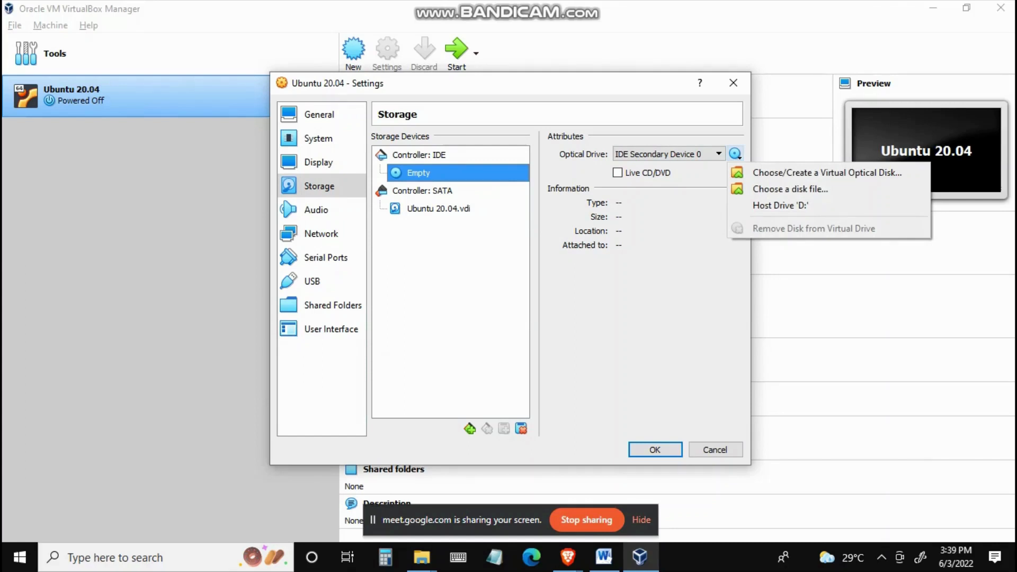
click(761, 188)
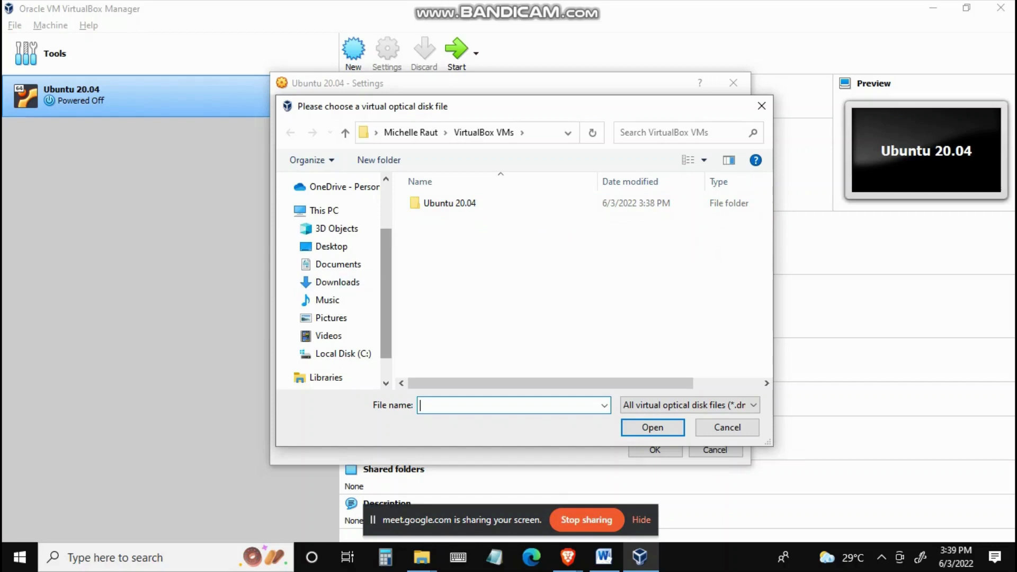
Step: Browse to the I15 Project folder in Downloads and select the ubuntu-22.04-desktop-amd64 disc image
scroll(328, 306, down, 2)
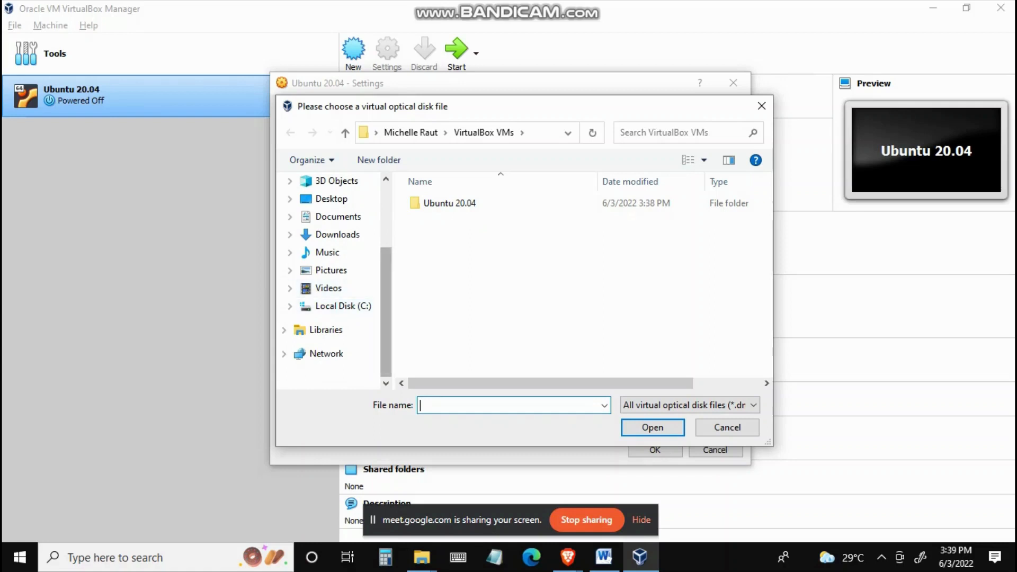
scroll(334, 305, up, 1)
scroll(333, 306, down, 1)
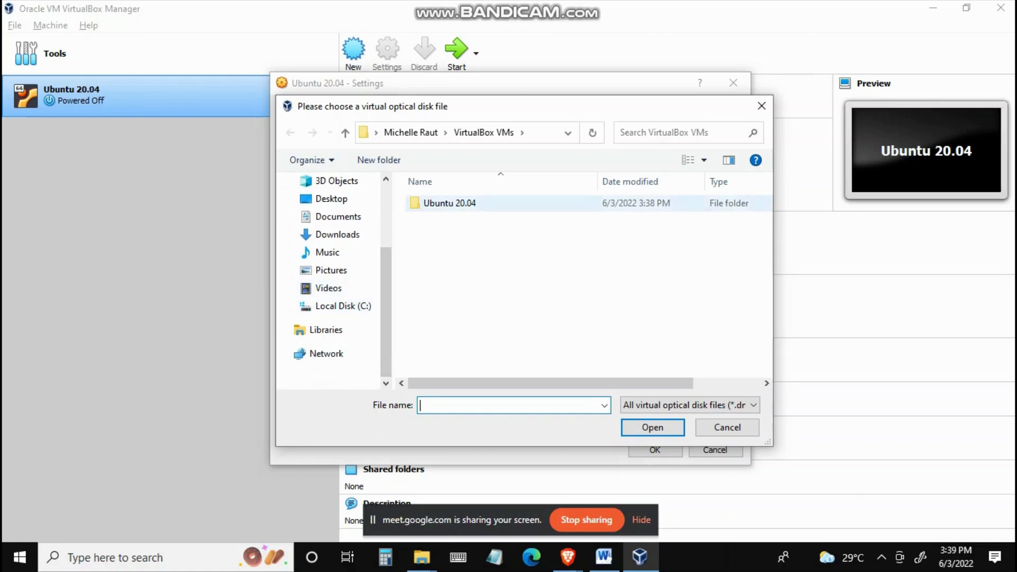
double_click(449, 203)
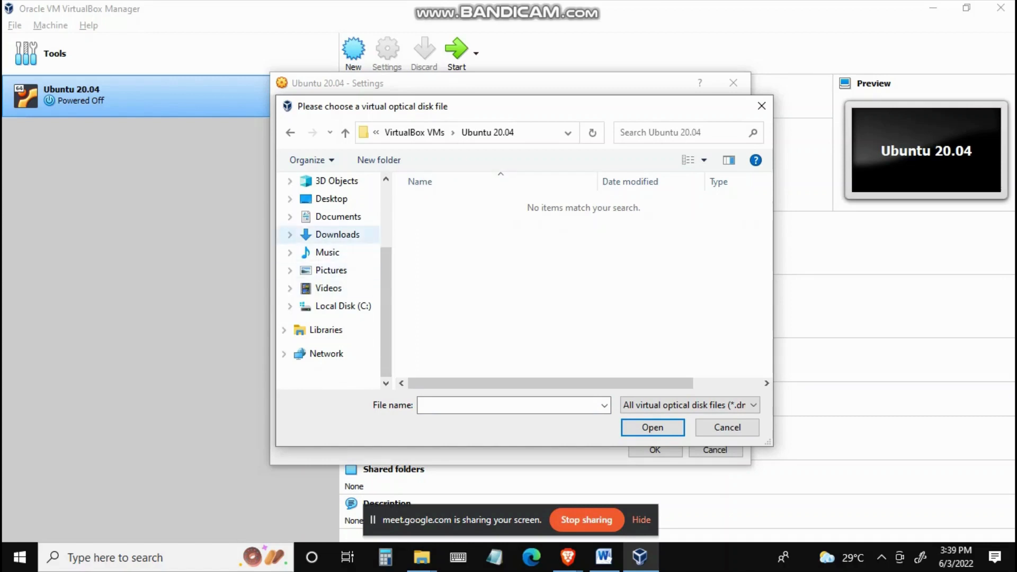
click(337, 234)
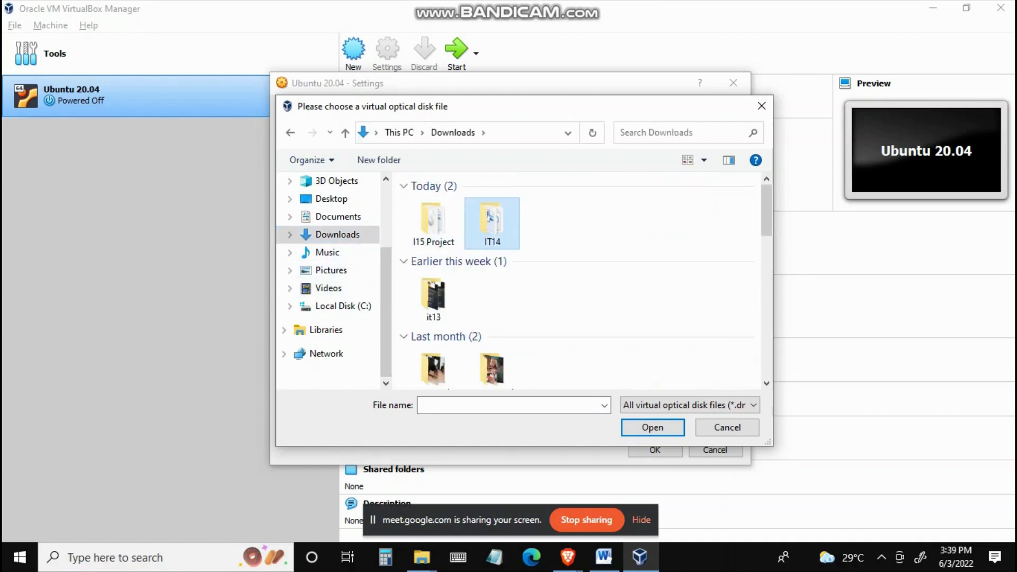
double_click(433, 221)
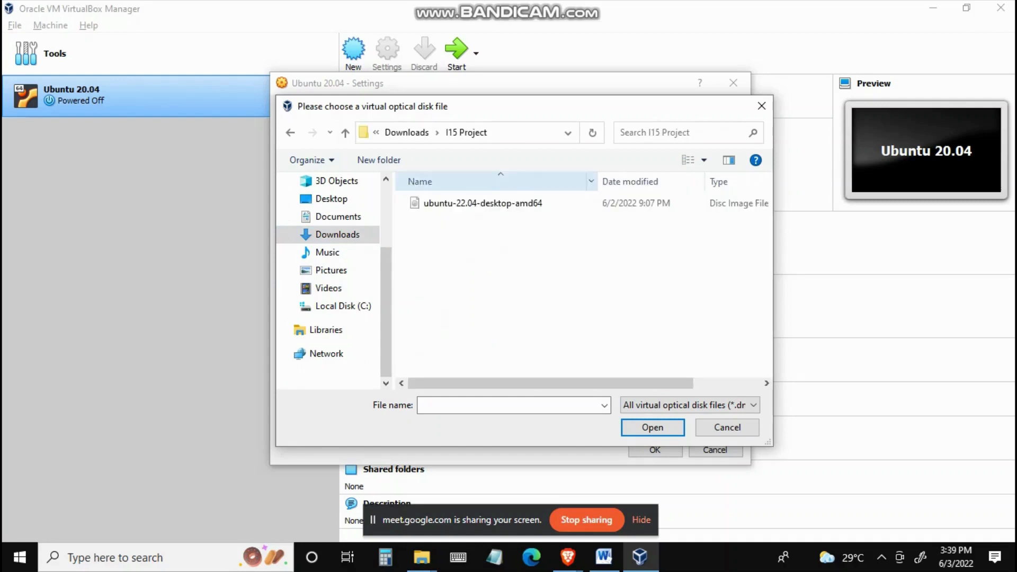
click(483, 203)
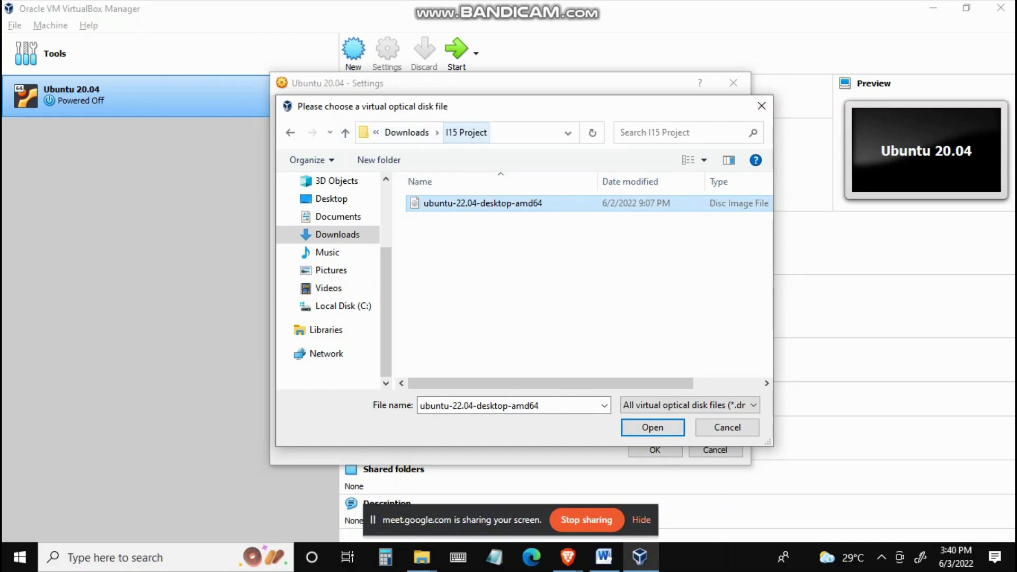
Step: Copy the folder's address, then load the selected disc image into the optical drive and save the settings
right_click(464, 137)
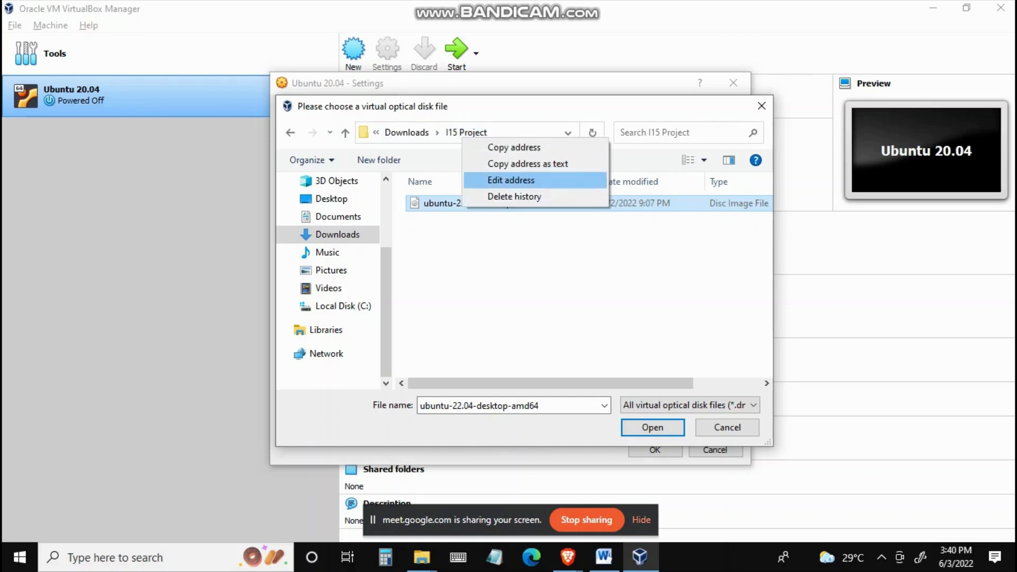
click(514, 148)
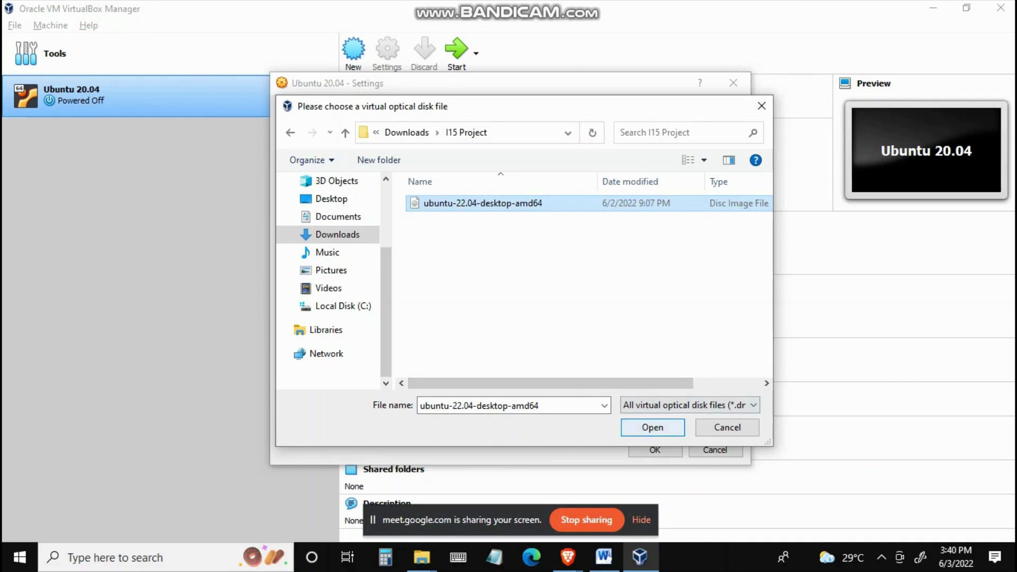
click(653, 428)
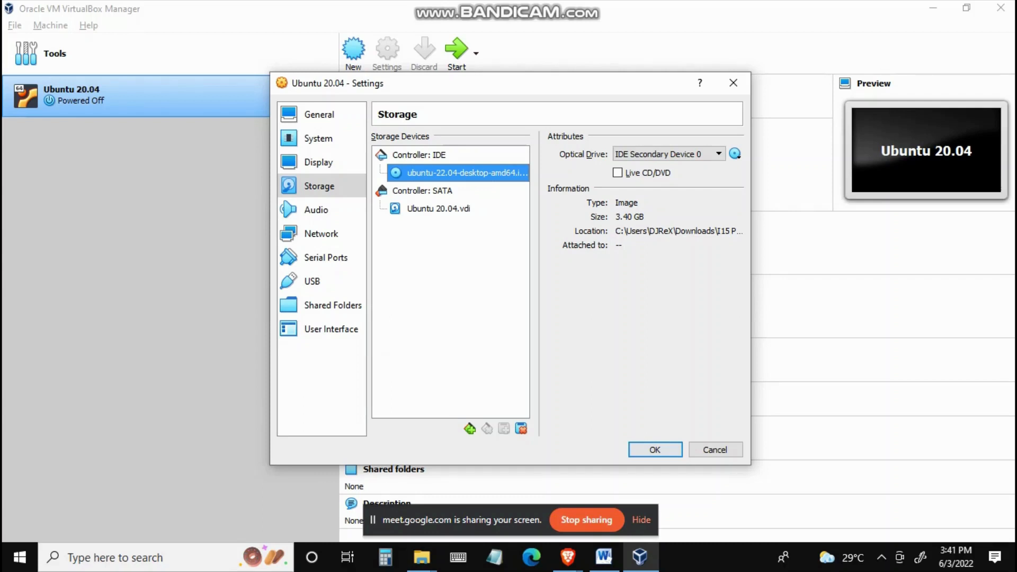
key(Return)
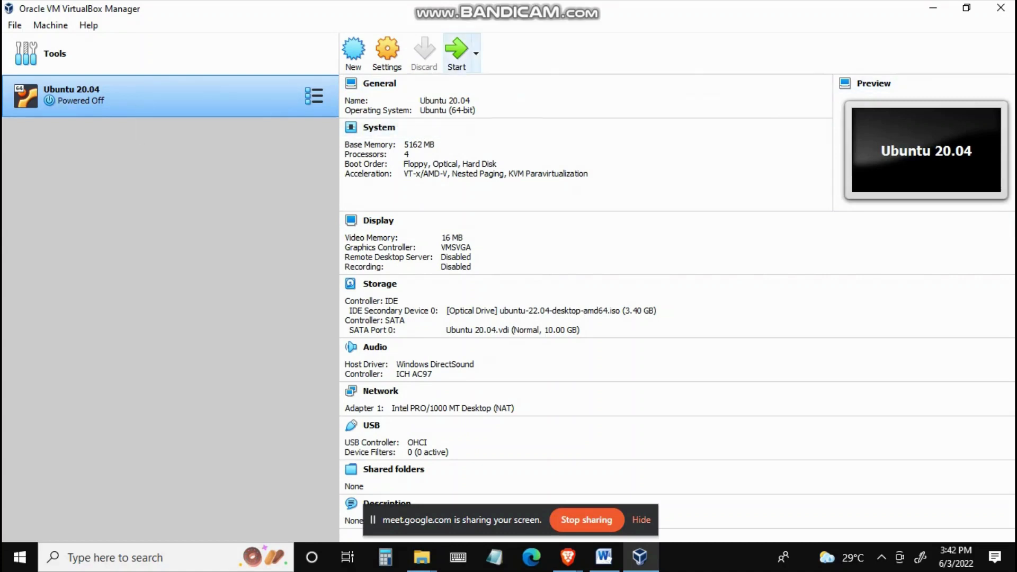
Step: Start the Ubuntu 20.04 virtual machine and dismiss the keyboard auto-capture notice
click(456, 52)
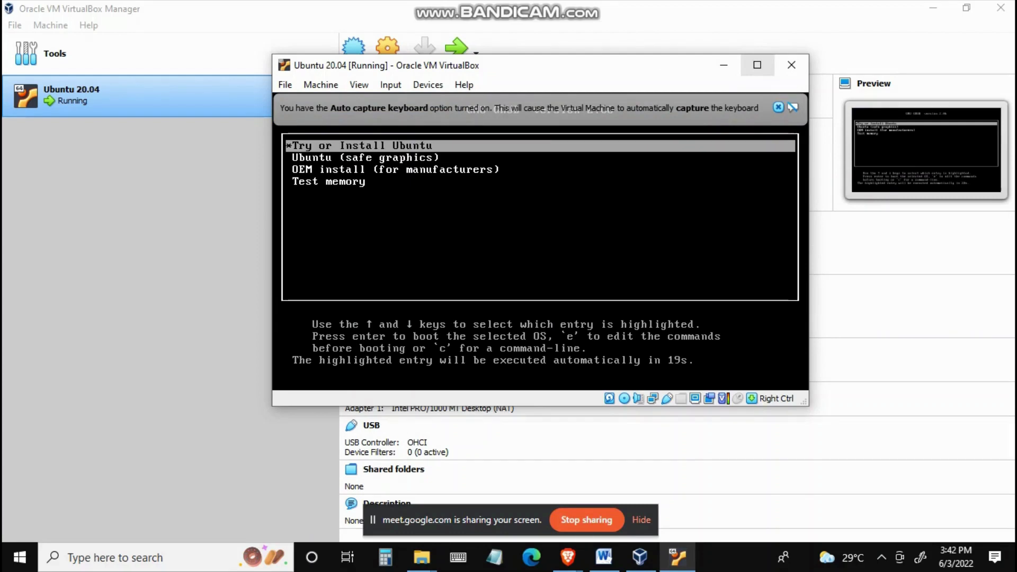
click(778, 108)
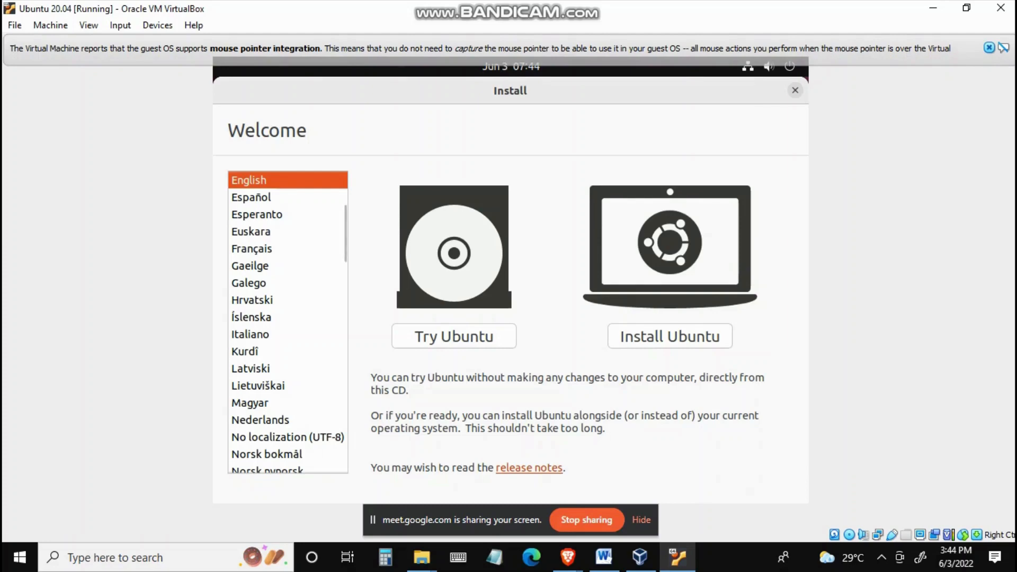
Step: Begin installing Ubuntu with English as the installer language
scroll(288, 321, down, 3)
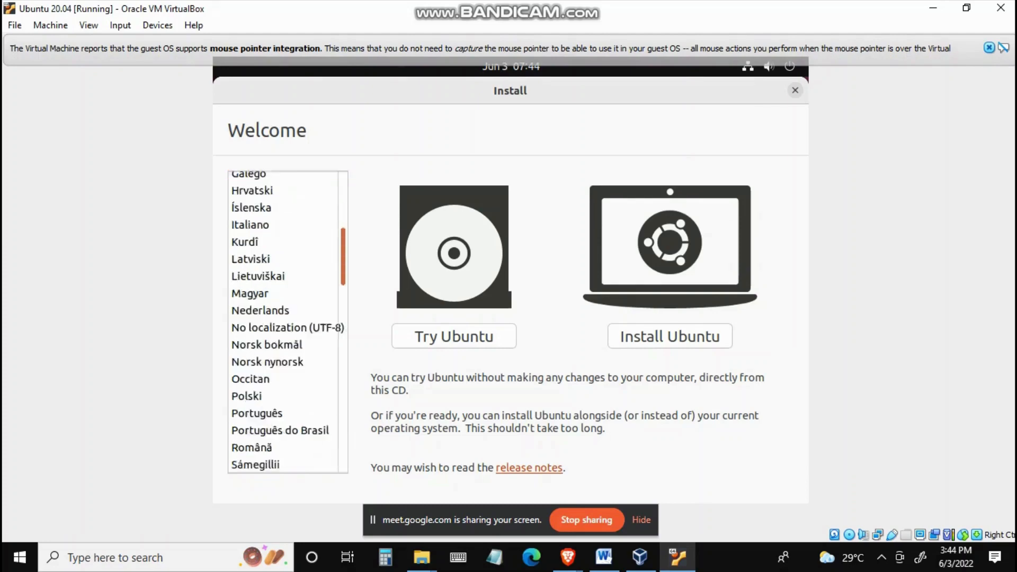
scroll(287, 322, up, 6)
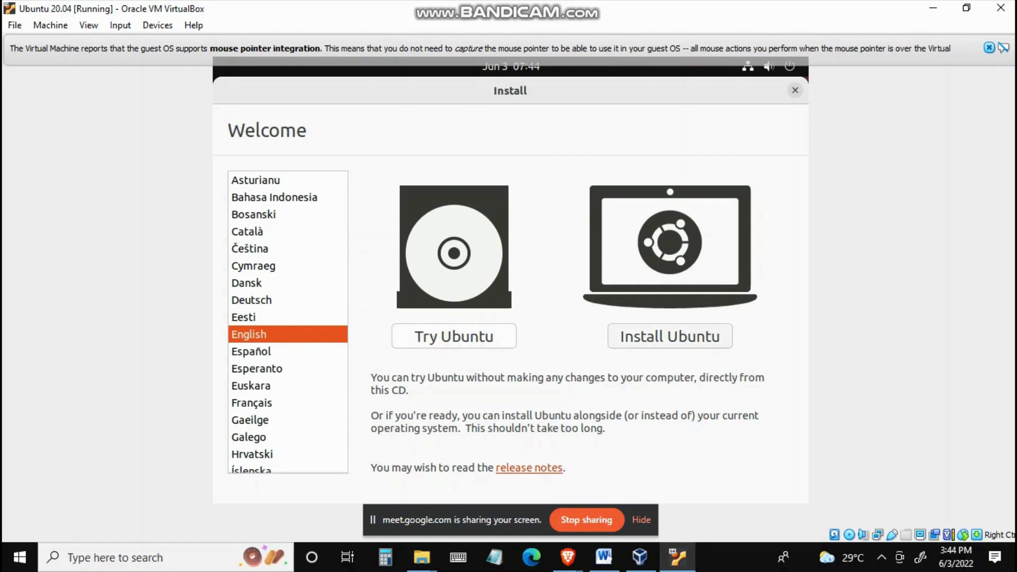
click(670, 336)
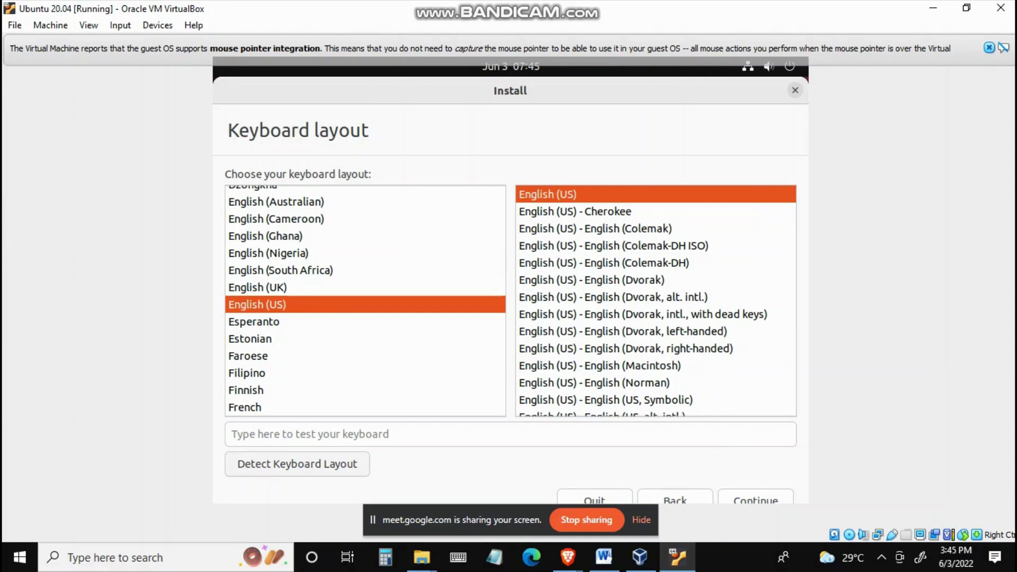
Step: Continue with the English (US) keyboard layout, closing the layout detection dialog
click(297, 464)
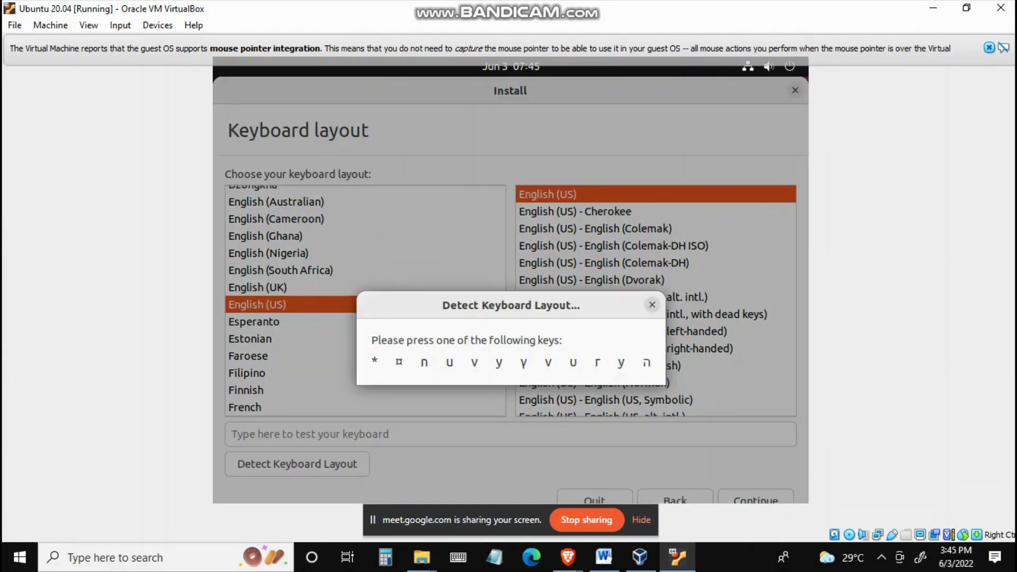
key(Escape)
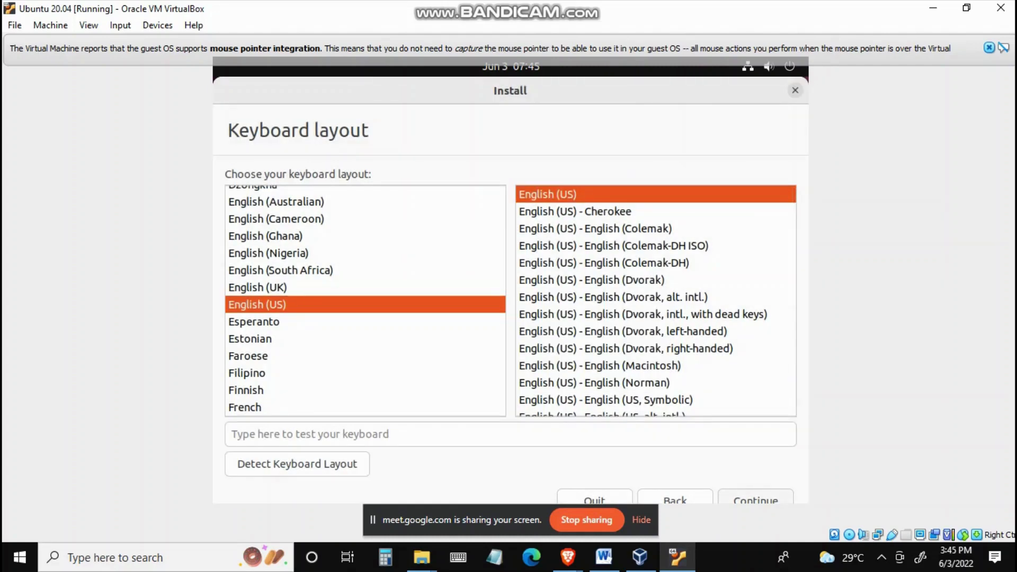
click(757, 497)
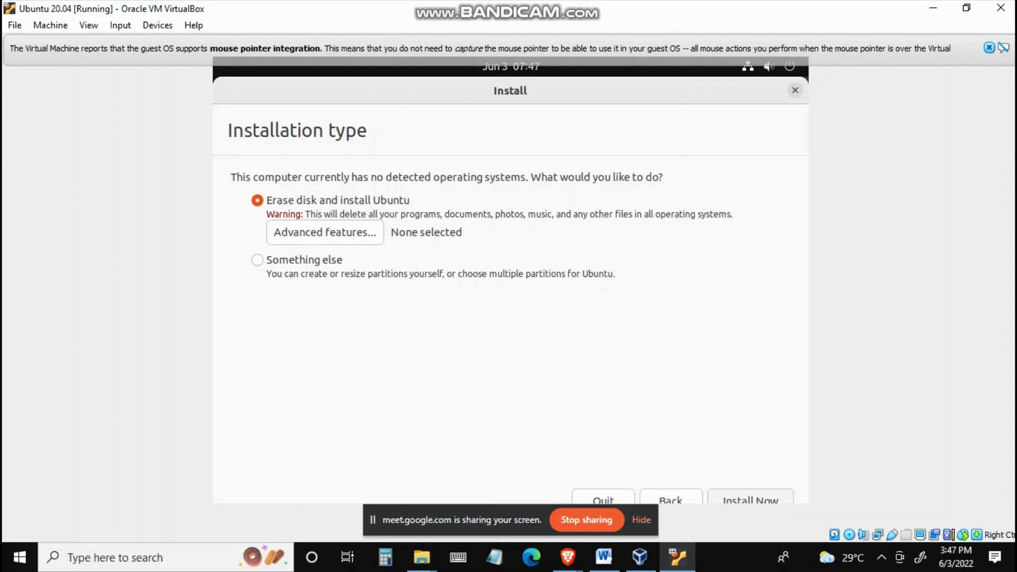
Step: Install with Erase disk and install Ubuntu, confirm writing the disk changes, and keep the Manila time zone
click(751, 498)
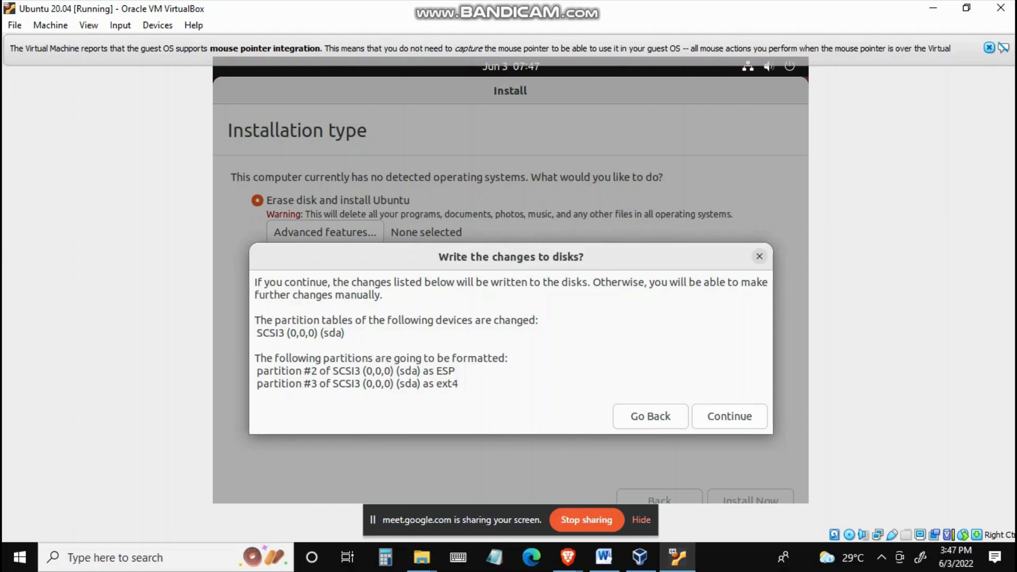
click(730, 416)
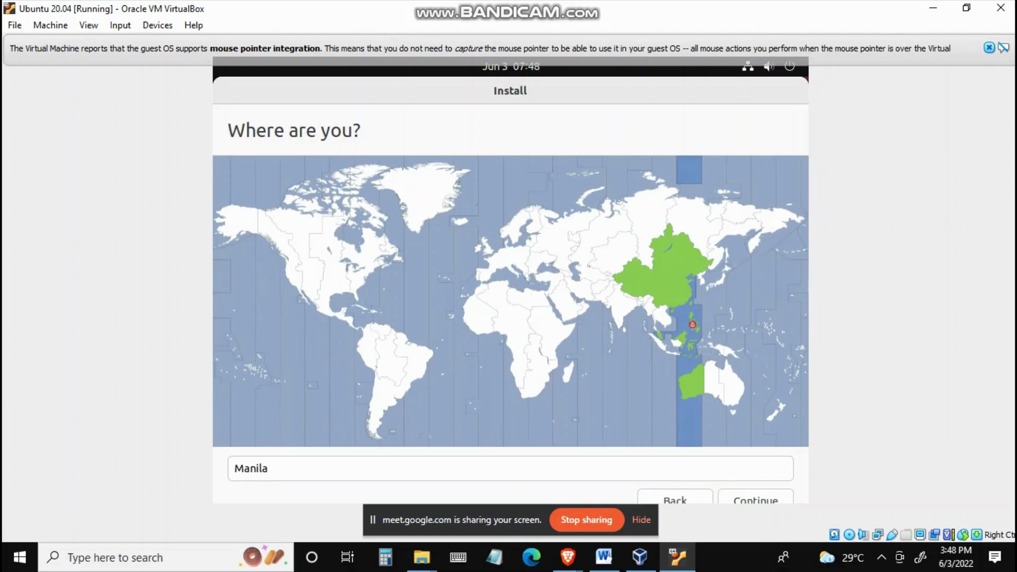
click(757, 497)
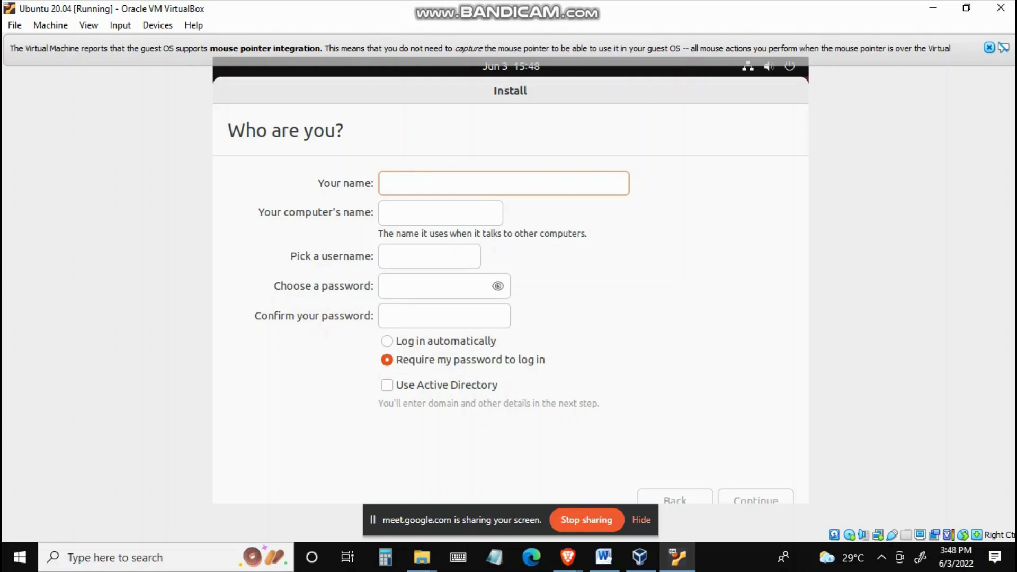
Step: Enter Groupdiayni as your name and shorten the computer's name to groupdiayni
click(385, 213)
click(385, 183)
text(Groupdiayni)
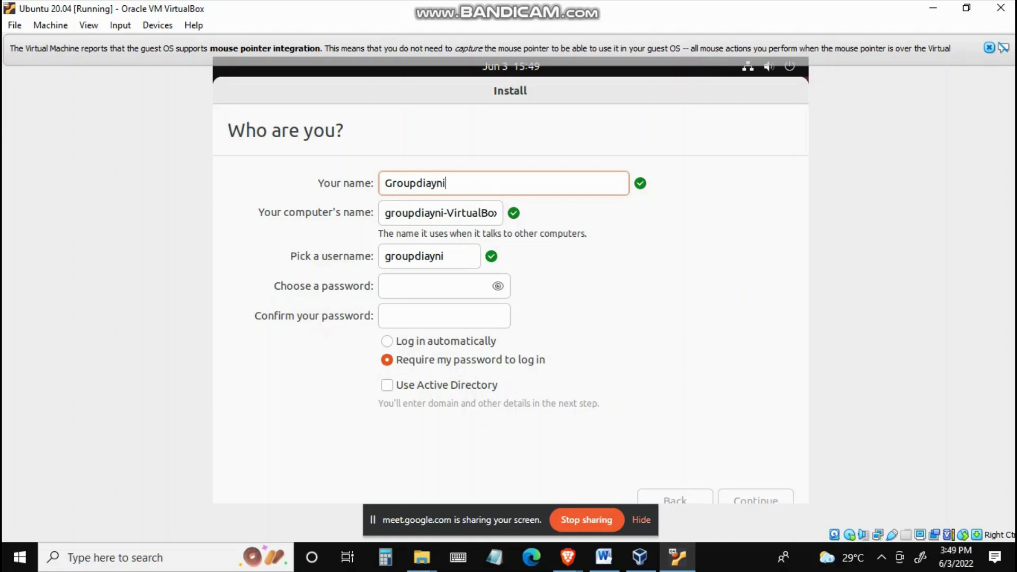
click(488, 213)
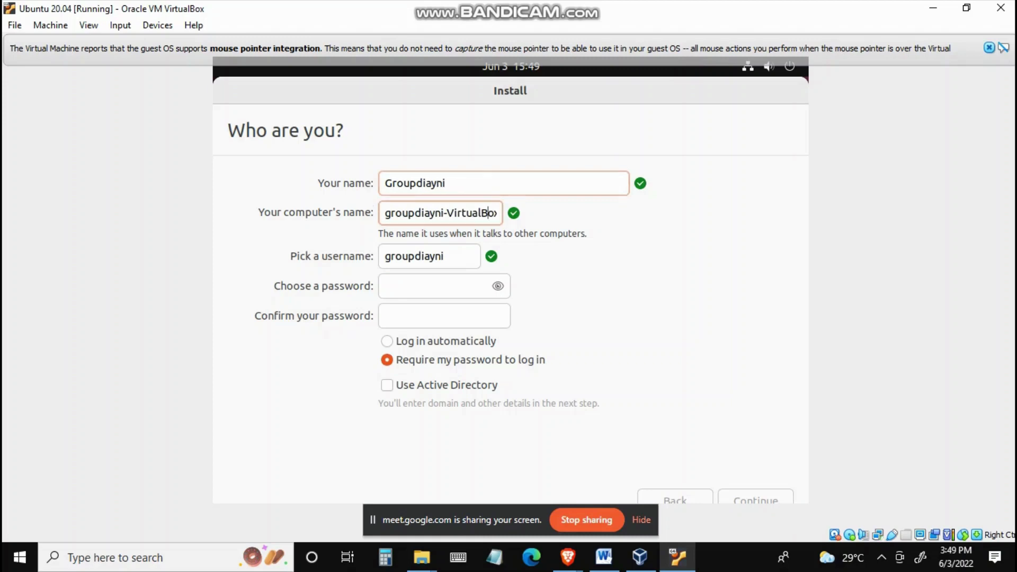
key(Right)
key(Right)
key(BackSpace)
key(BackSpace)
key(BackSpace)
key(BackSpace)
key(BackSpace)
key(BackSpace)
key(BackSpace)
key(BackSpace)
key(BackSpace)
key(BackSpace)
key(BackSpace)
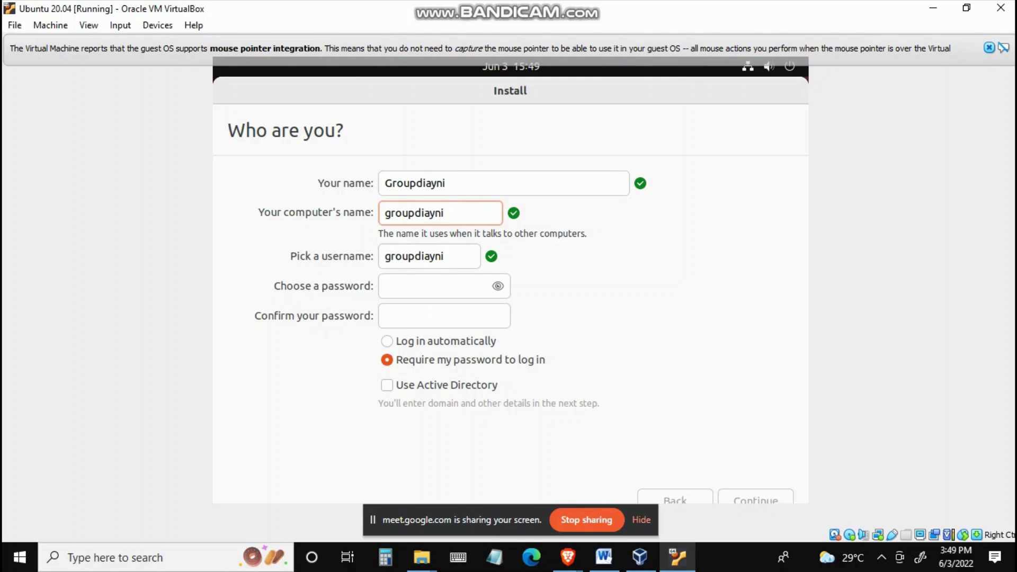
Step: Enter and confirm the account password, then reveal it
click(435, 286)
text(●●)
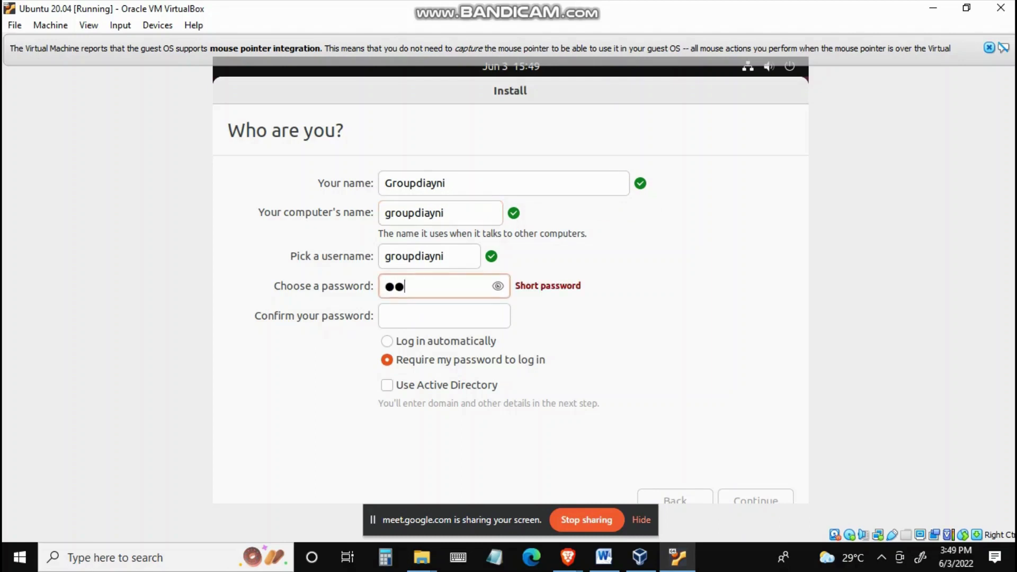
text(●●●●●●)
key(Tab)
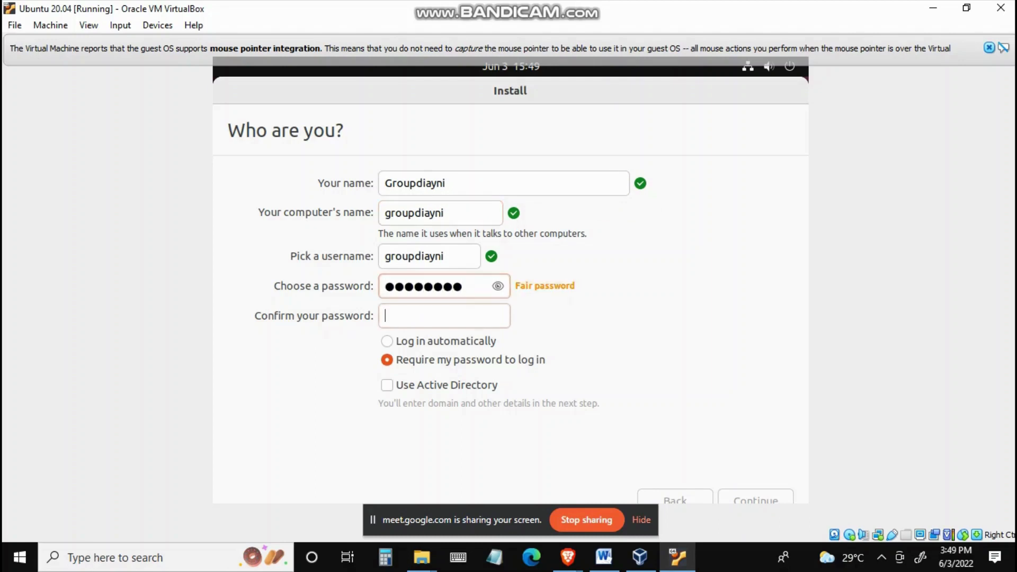
text(●●●●●●)
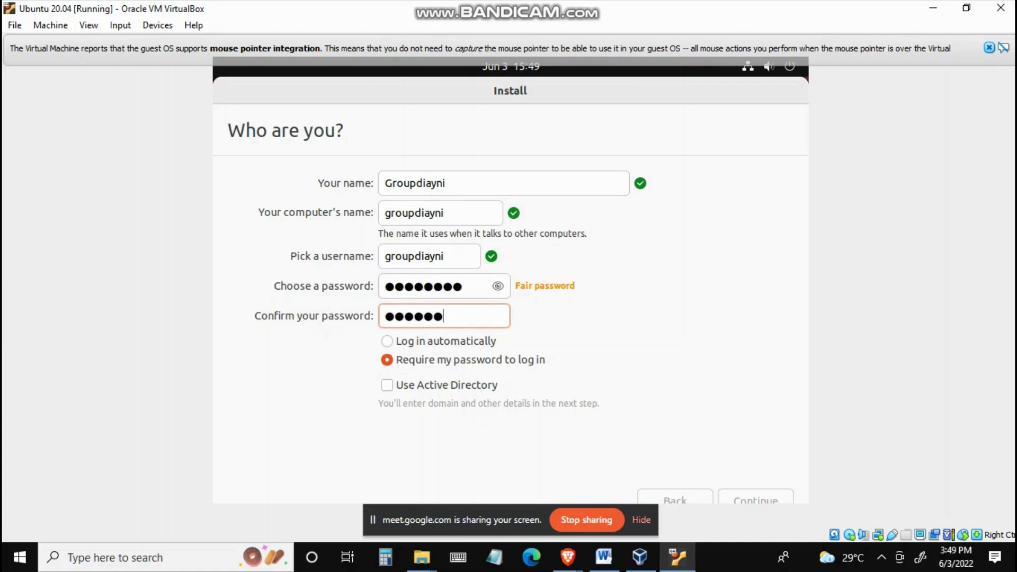
text(●●)
click(498, 286)
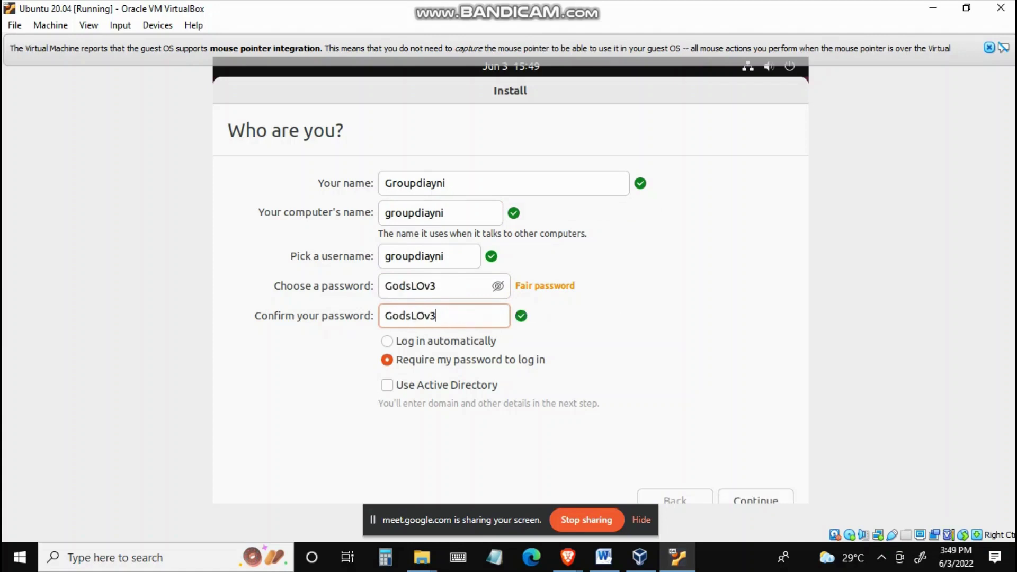
Step: Correct one character of the password in both fields, hide it, and continue the installation
click(430, 286)
key(Left)
key(BackSpace)
text(o)
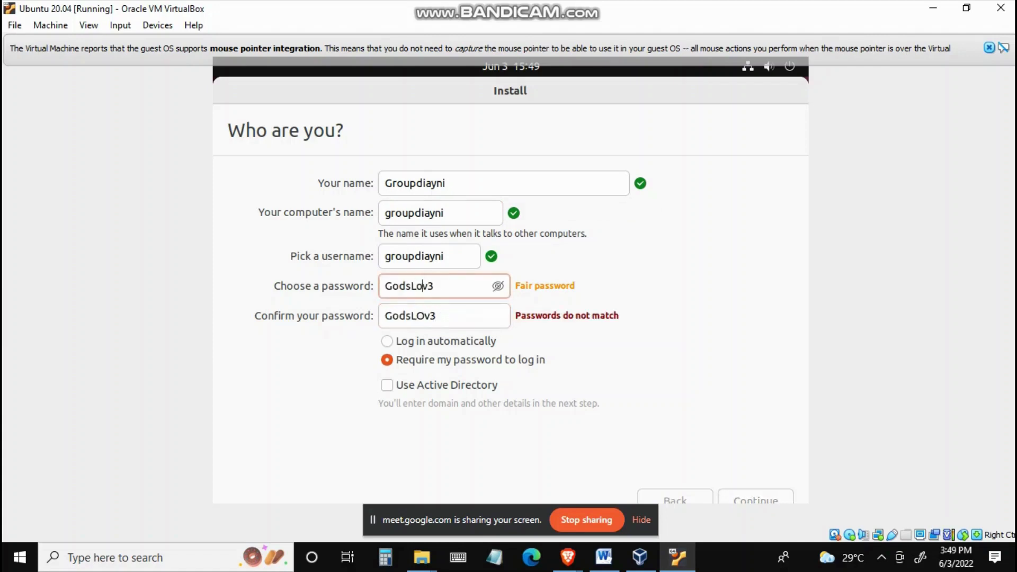
click(425, 316)
key(BackSpace)
text(o)
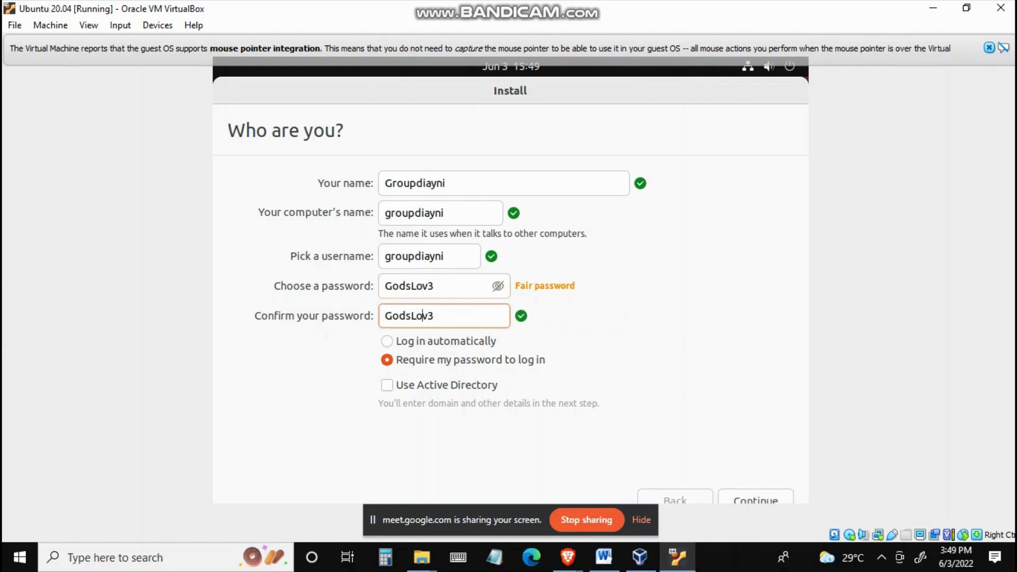
click(498, 286)
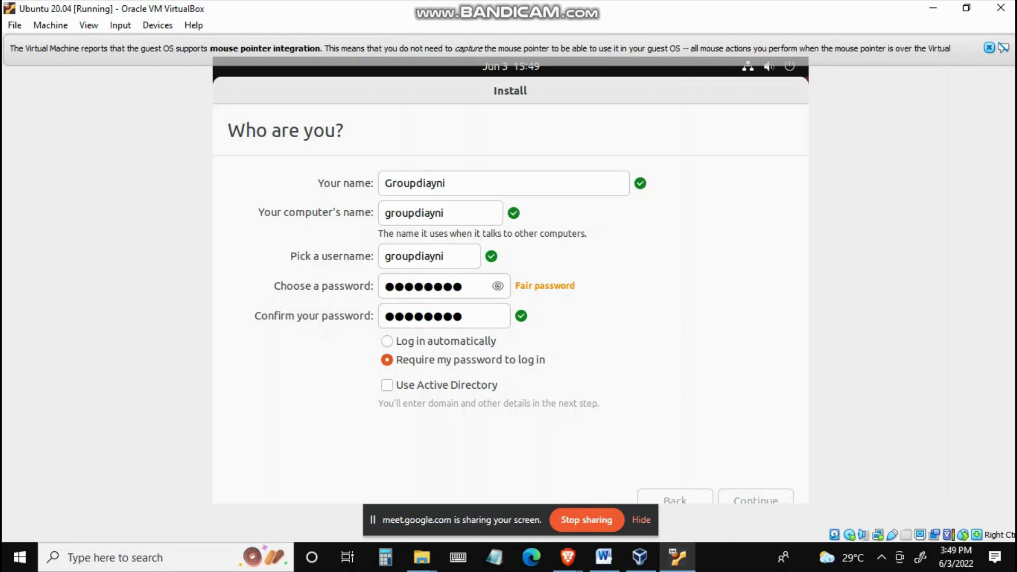
key(Return)
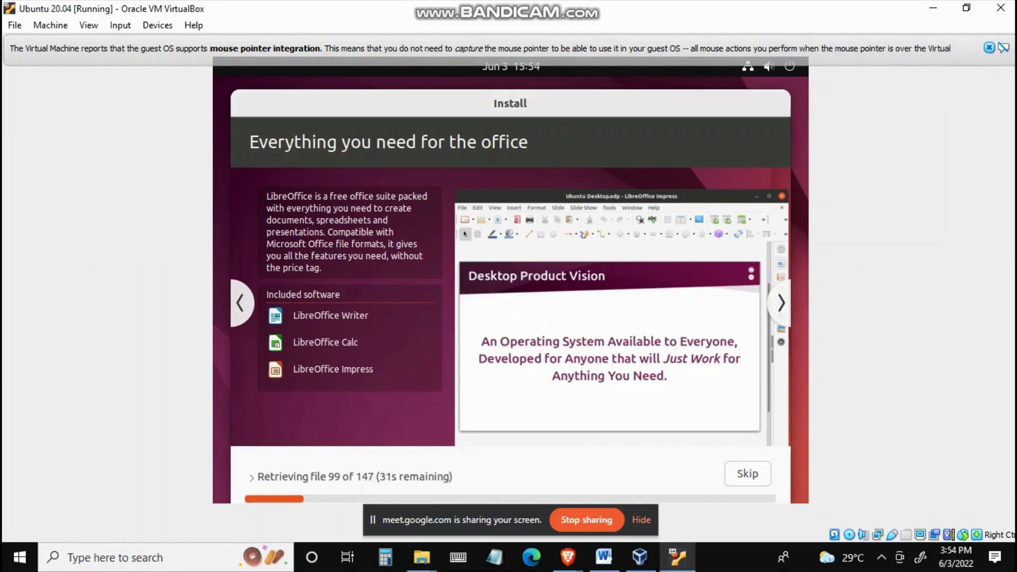
Step: Switch to Google Meet, return to the running installation, and unmute the microphone
click(568, 557)
click(486, 490)
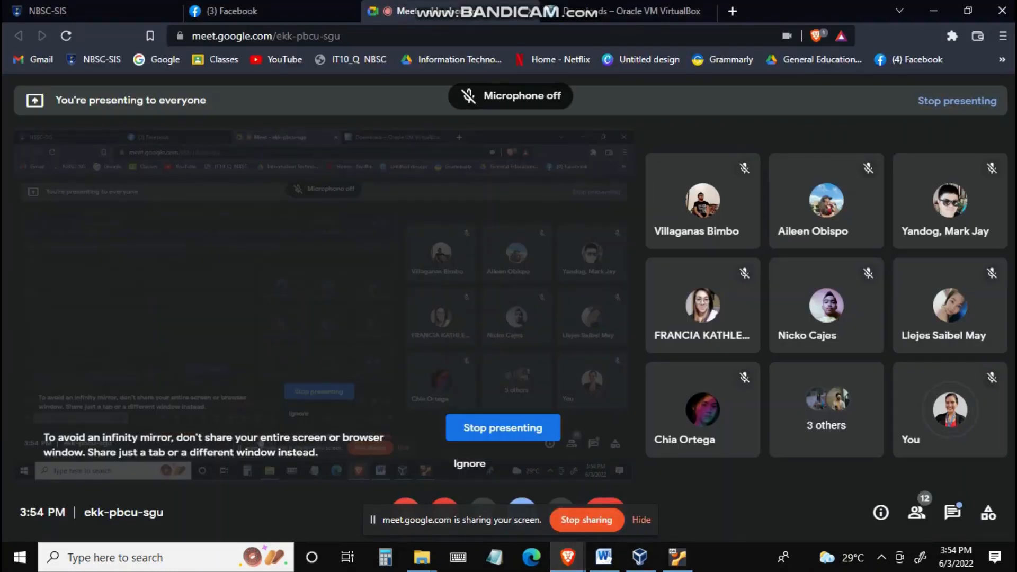
click(677, 557)
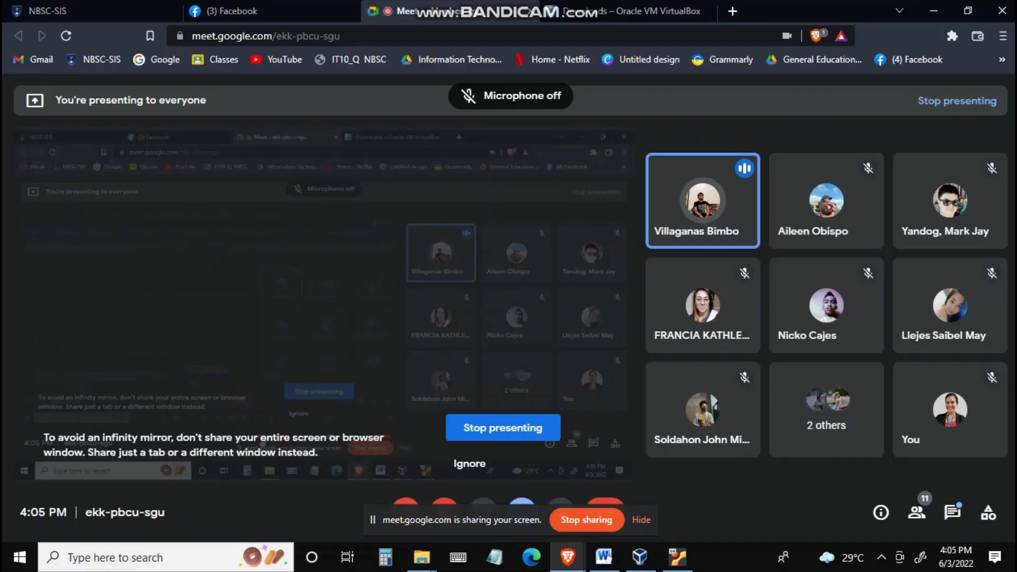
key(ctrl+d)
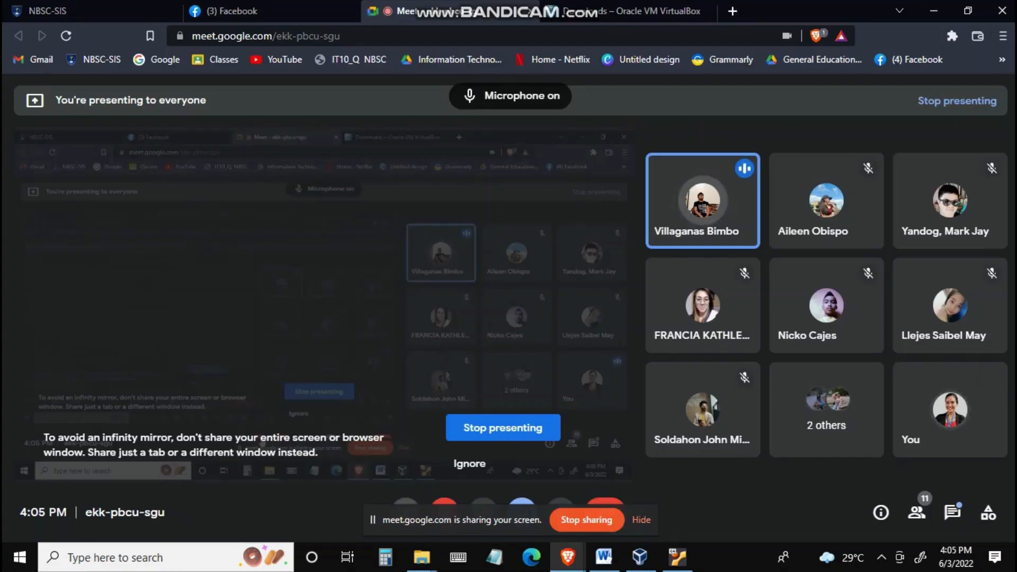
Step: Mute the meeting microphone and return to the VirtualBox window
key(ctrl+d)
click(677, 558)
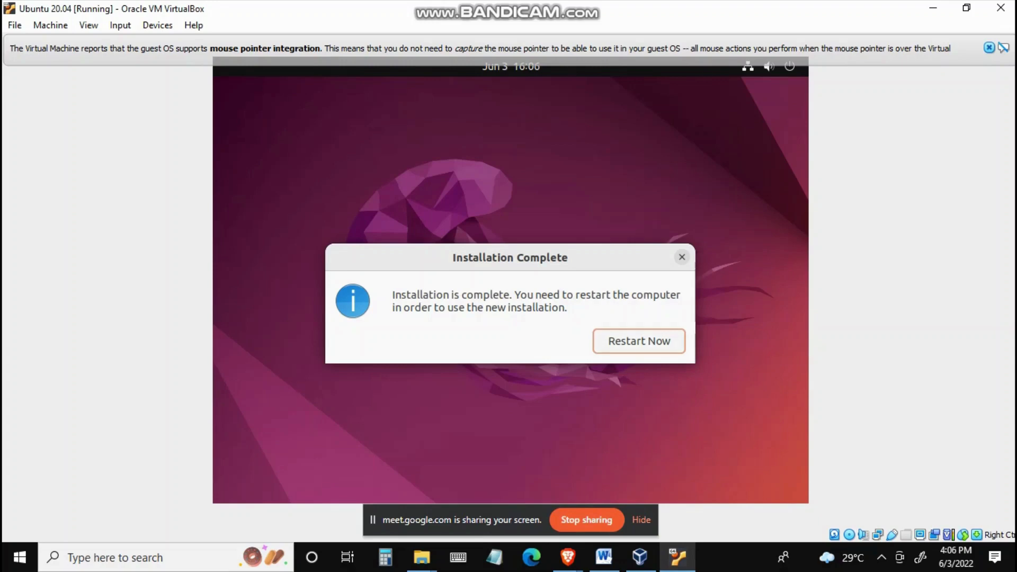
Step: Restart the newly installed Ubuntu and confirm removal of the installation medium
click(639, 342)
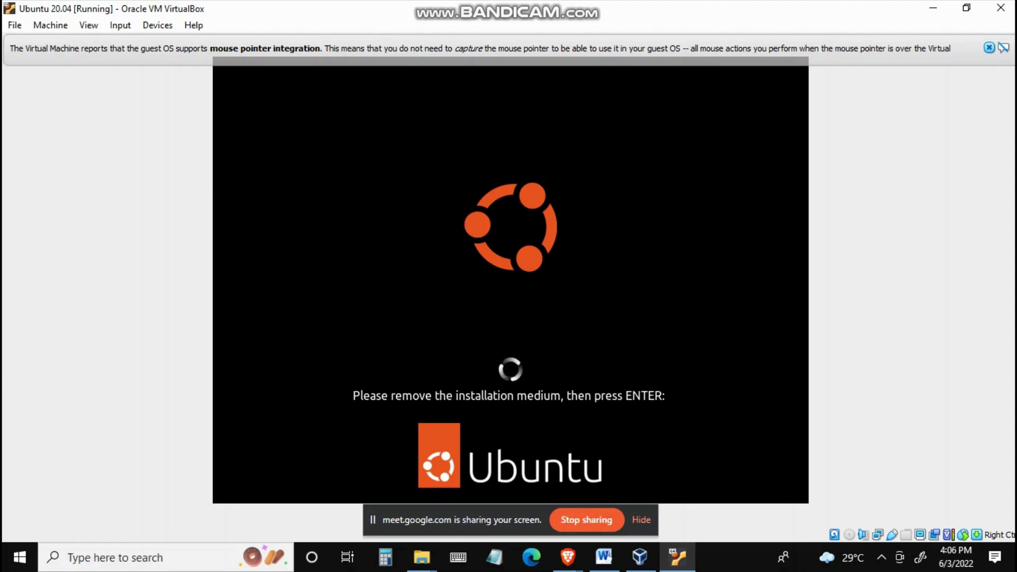
key(Return)
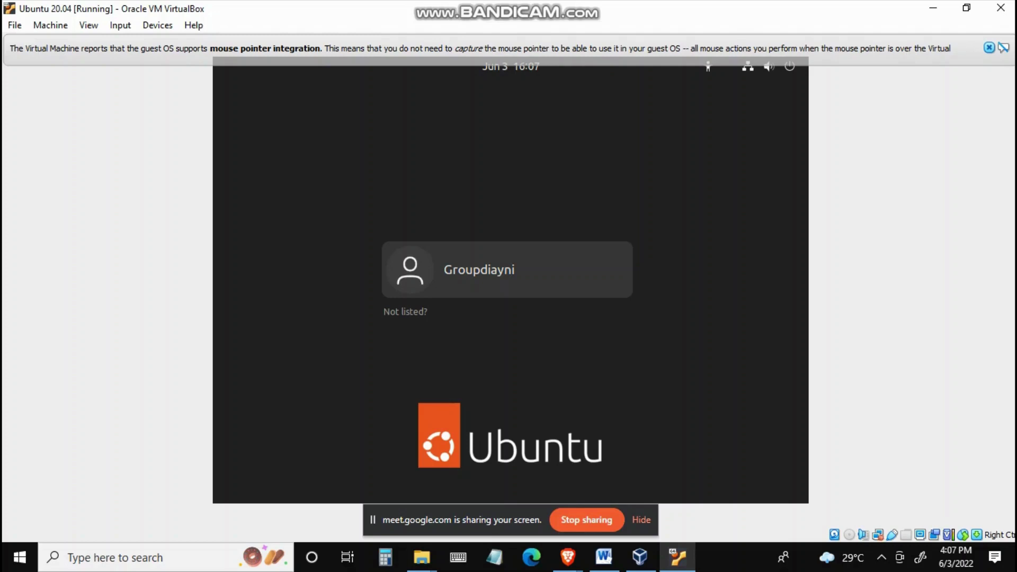
Step: Log in to Ubuntu as Groupdiayni by entering the account password
key(Return)
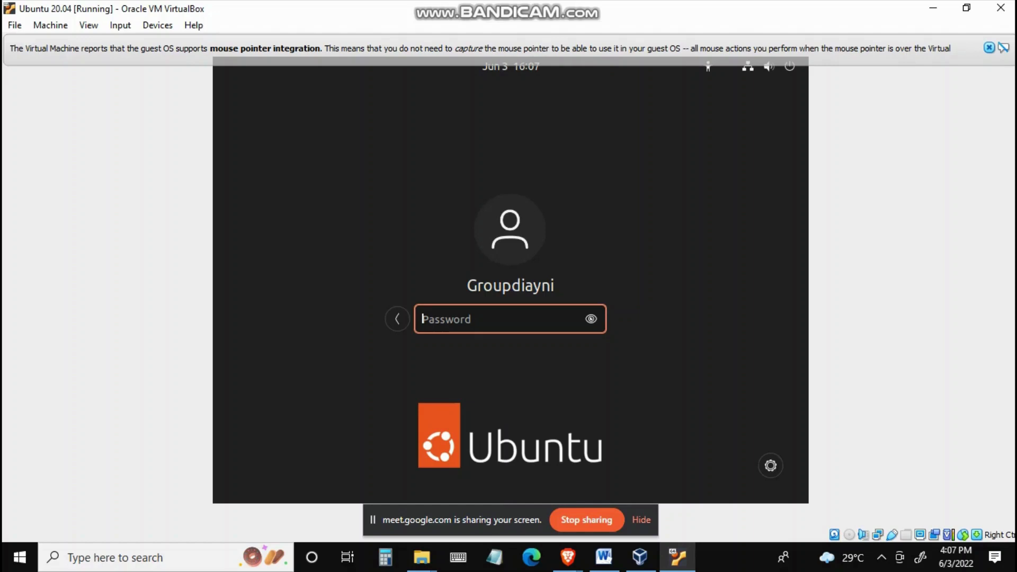
text(•••••••)
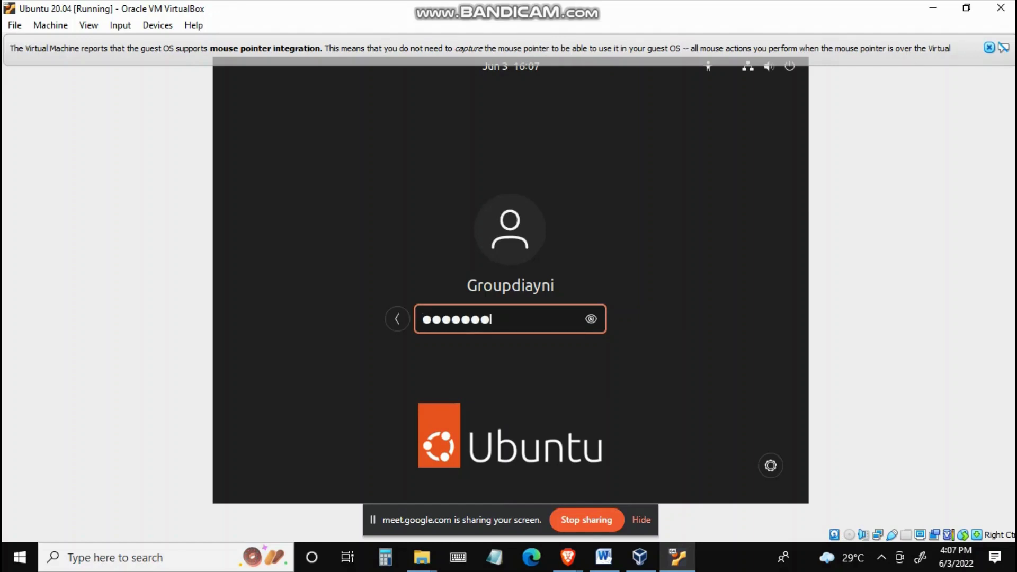
text(•)
key(Return)
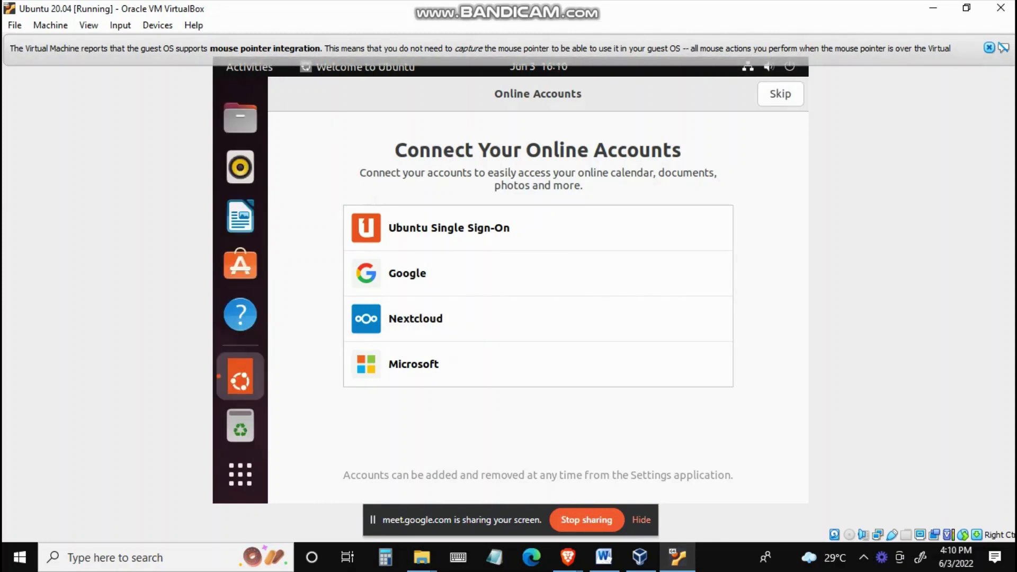
Step: Go through the Welcome to Ubuntu setup, skipping online accounts, leaving location services off, and finishing it
click(781, 94)
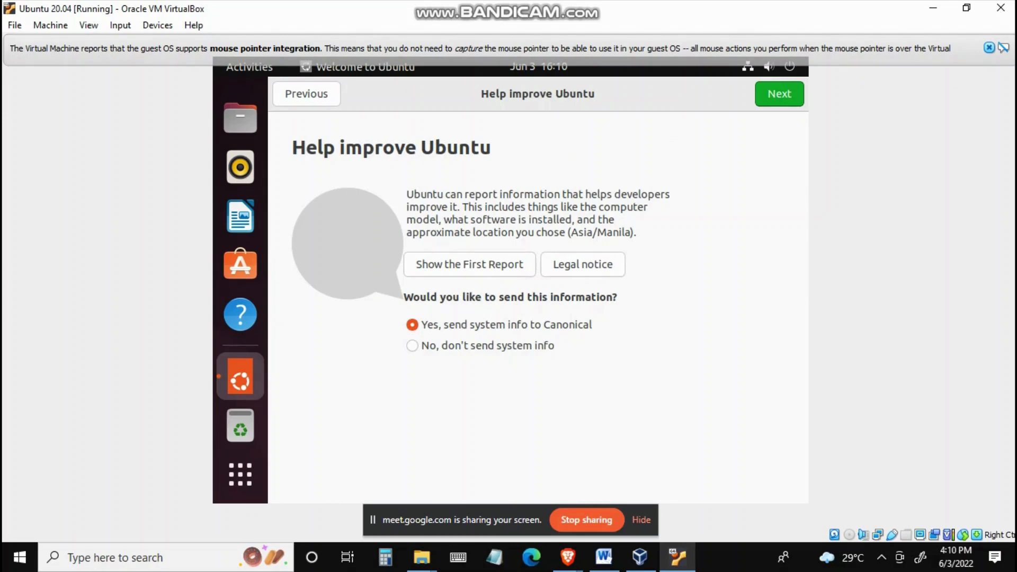
click(779, 94)
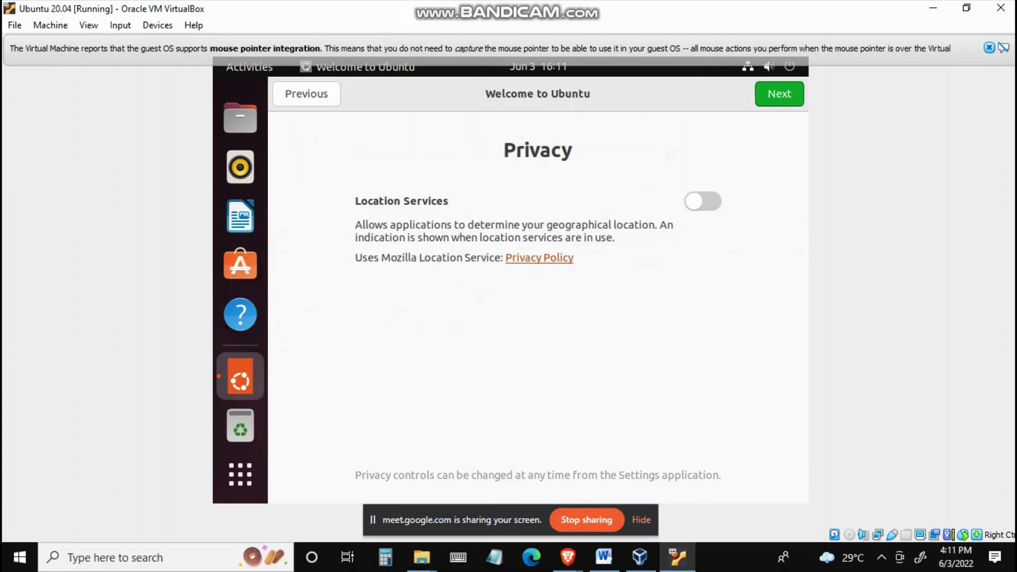
click(703, 201)
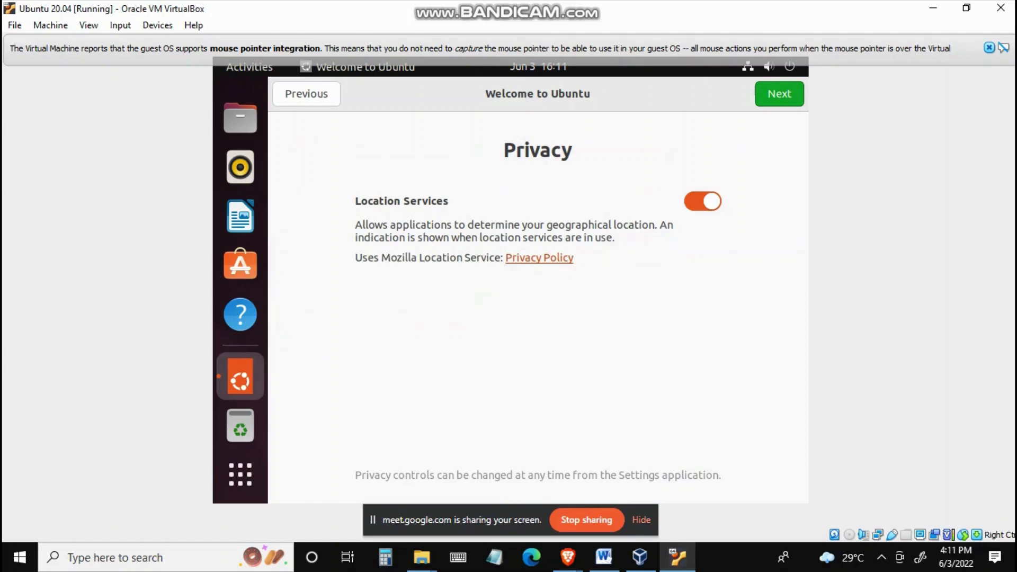
click(703, 202)
click(780, 94)
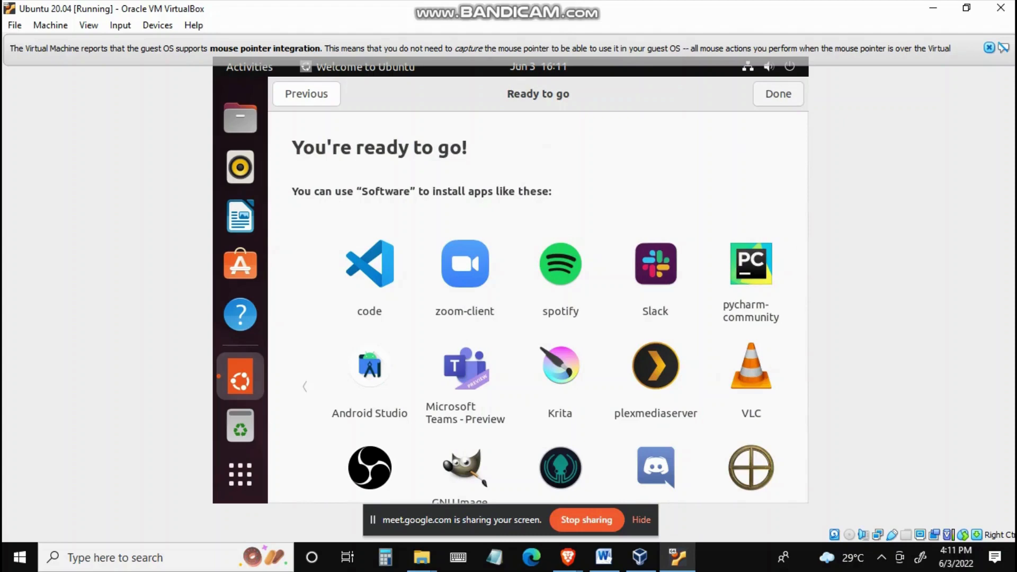
click(779, 93)
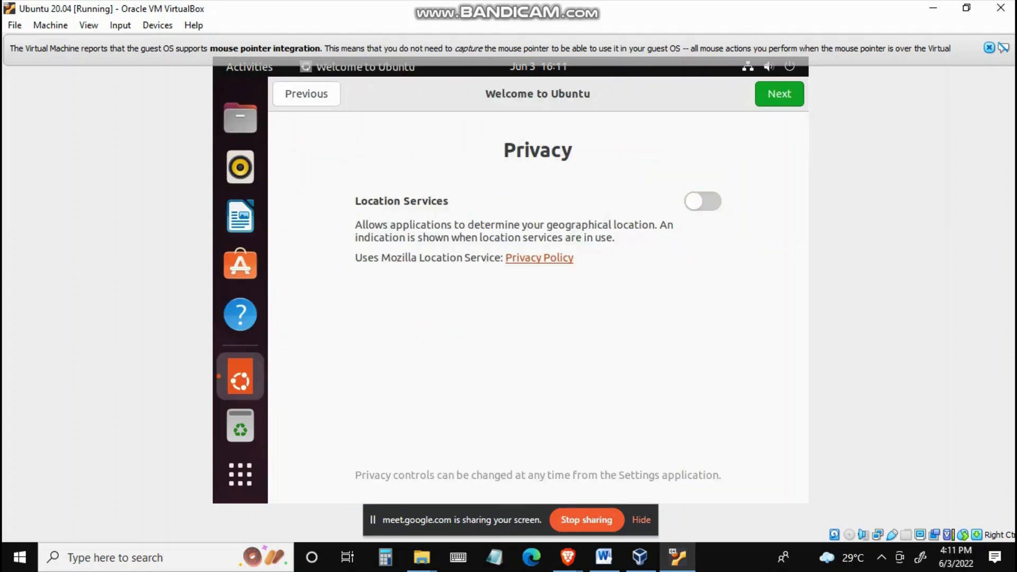
click(780, 93)
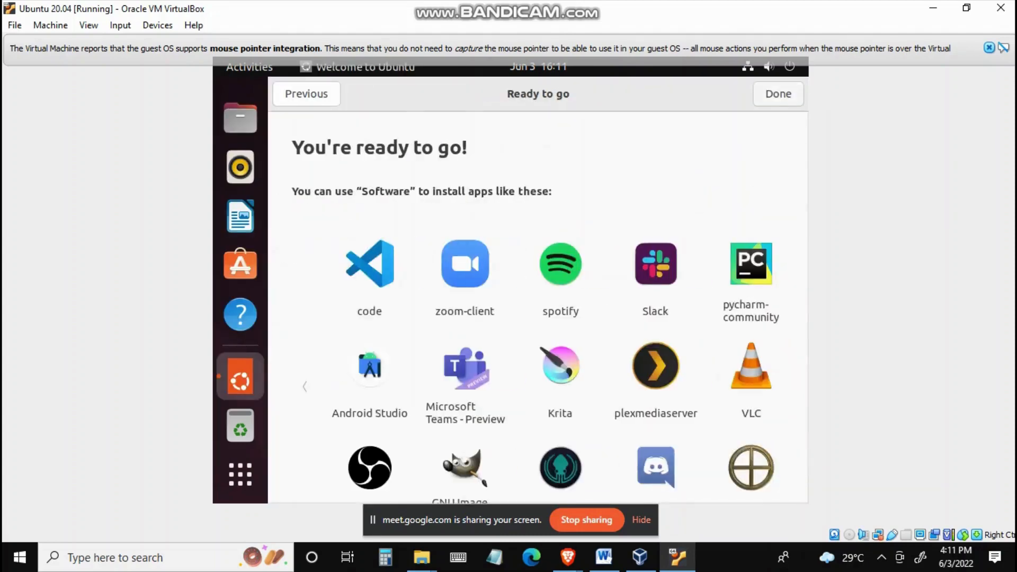
click(778, 94)
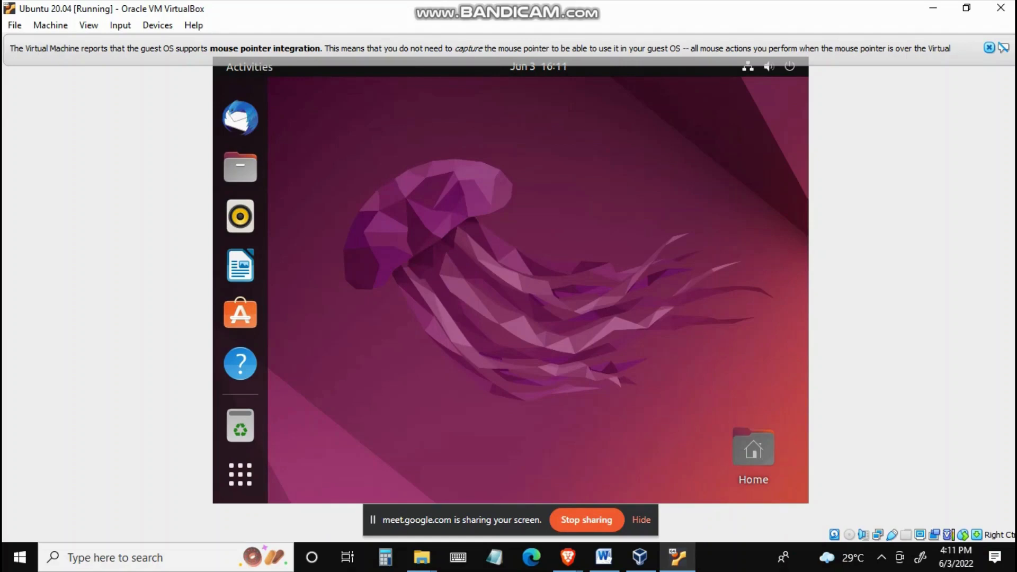
Step: Dismiss the mouse pointer integration notice and open the Show Applications overview on the Ubuntu desktop
click(990, 48)
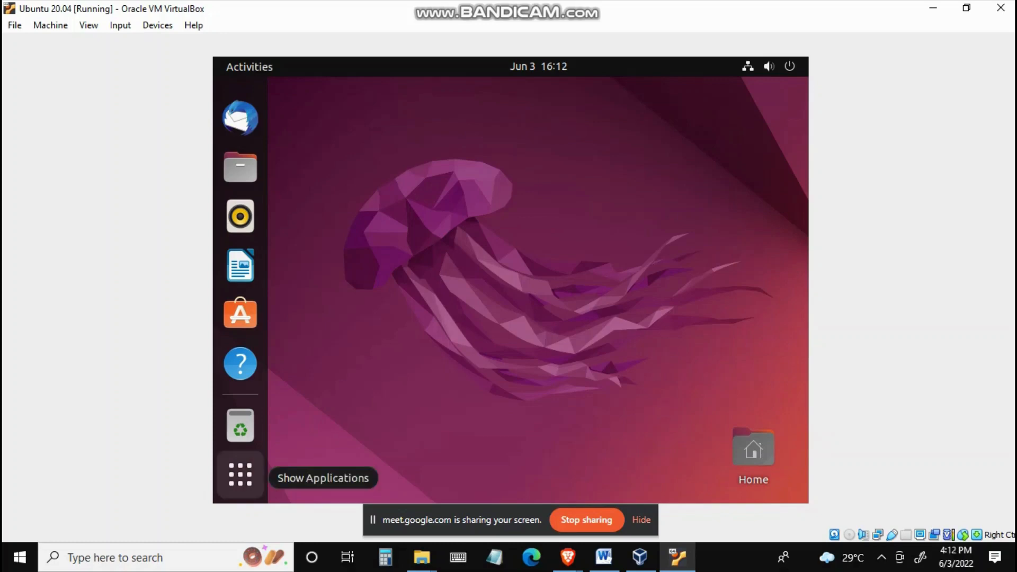
click(240, 474)
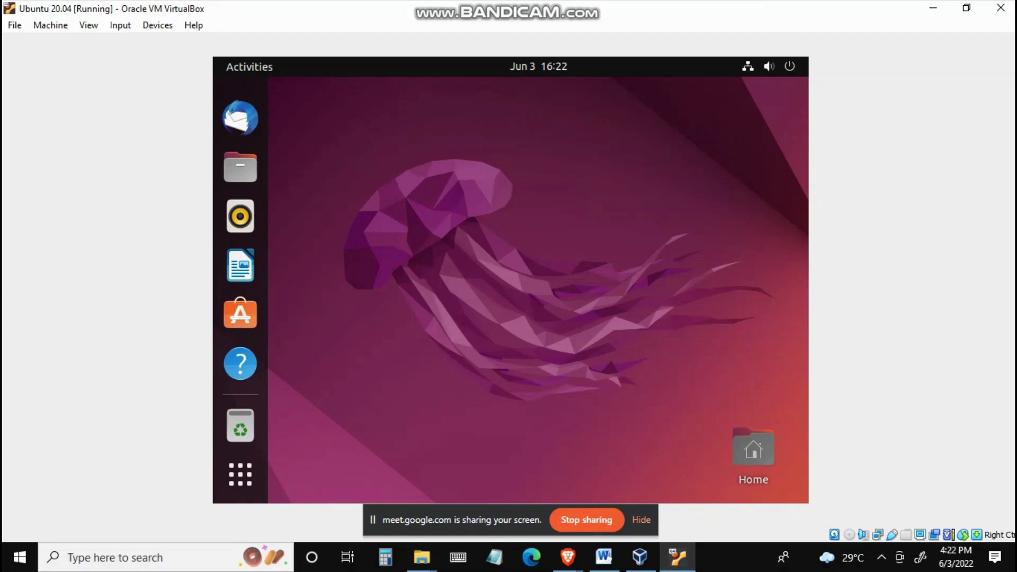
Step: Switch to Google Meet and stop sharing the screen
click(568, 558)
click(509, 496)
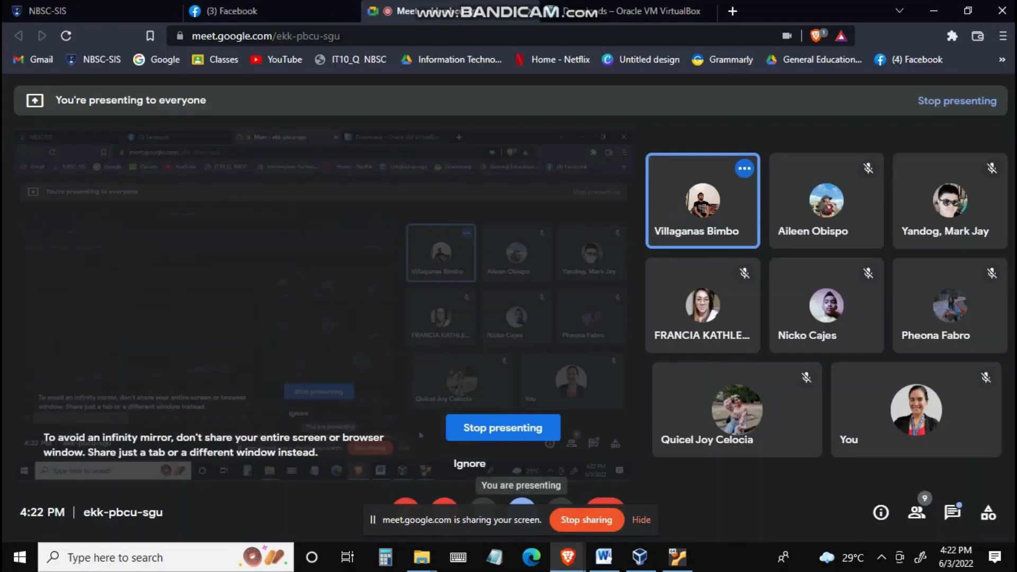
click(587, 520)
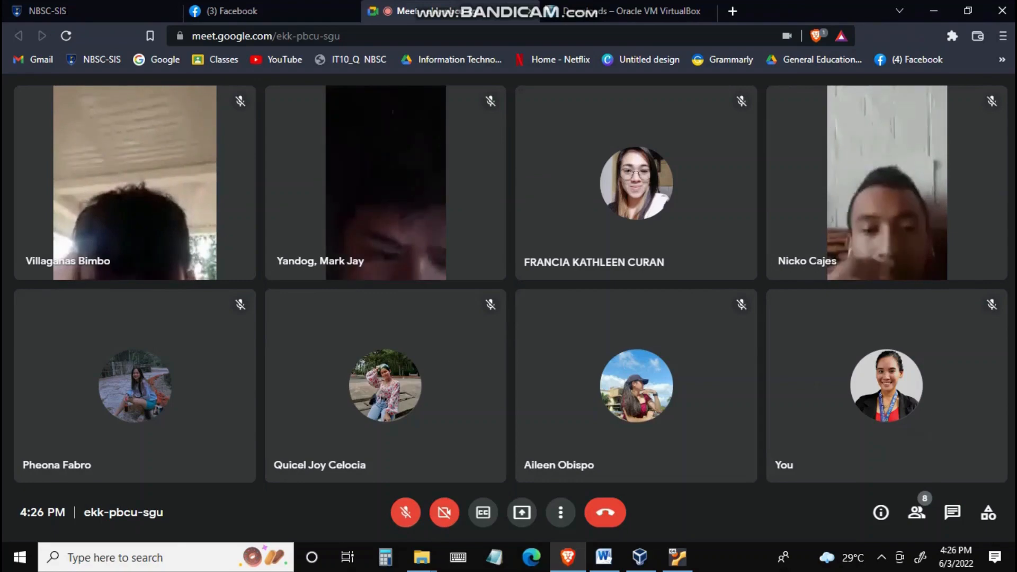
Step: Turn on the camera in the meeting, then briefly unmute and mute the microphone again
click(445, 513)
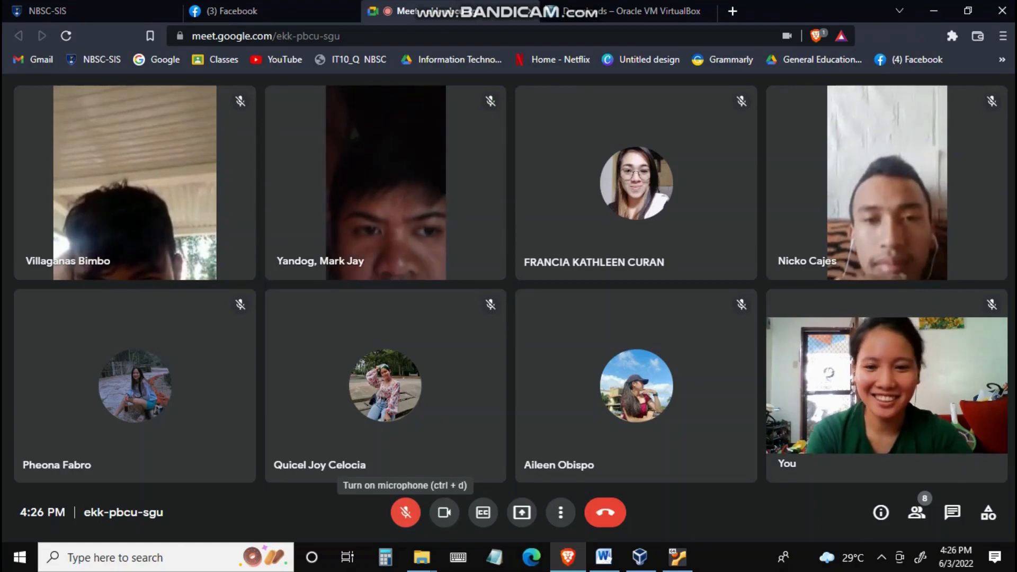
key(ctrl+d)
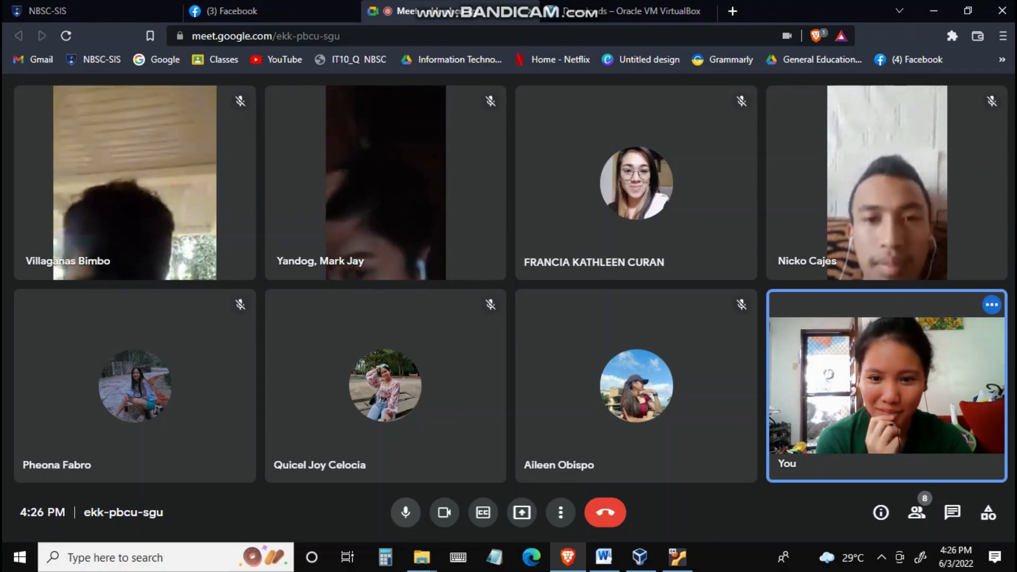
key(ctrl+d)
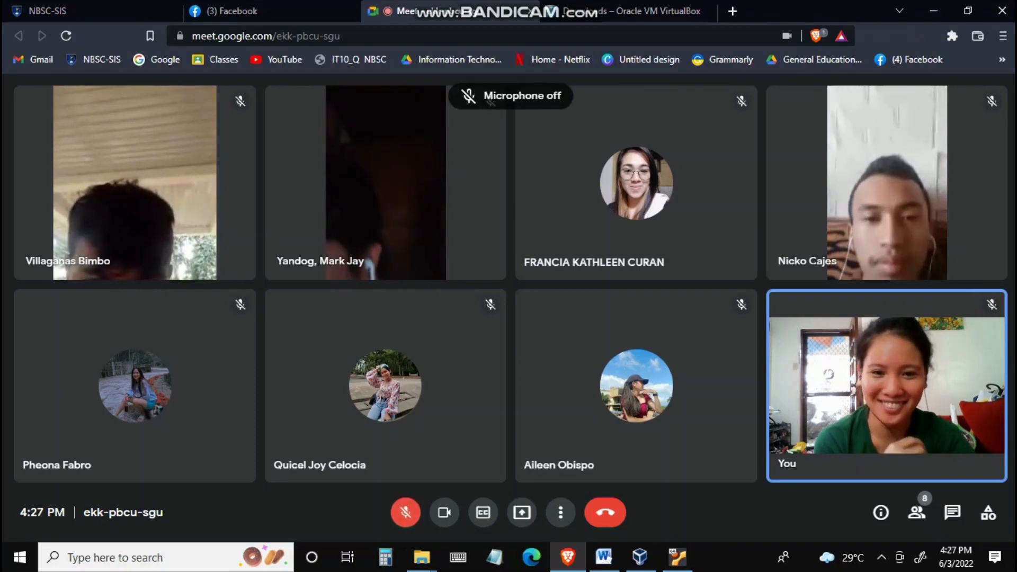